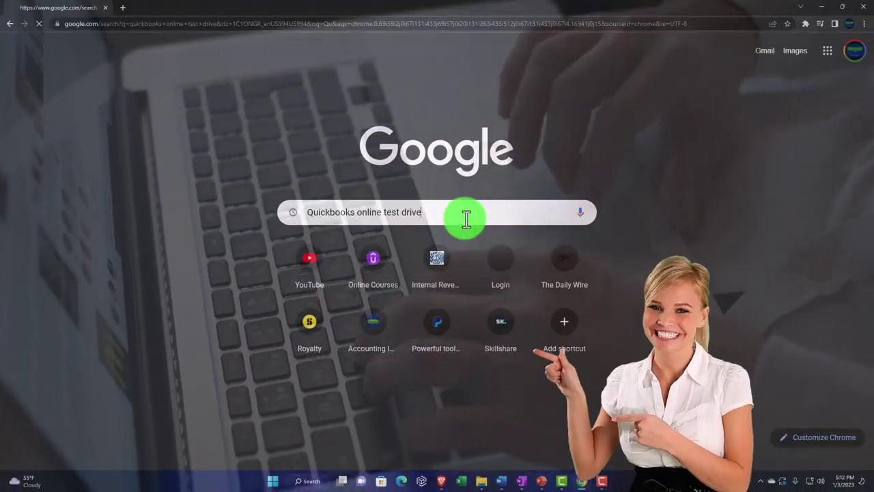
Search Google for the QuickBooks Online test drive and open the United States sample company from its help article
{"action": "key", "text": "Return"}
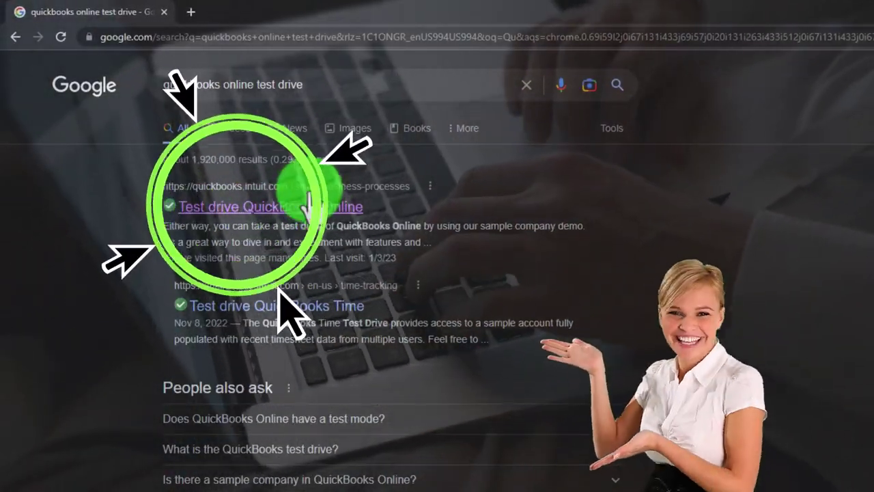
{"action": "left_click", "coordinate": [306, 207]}
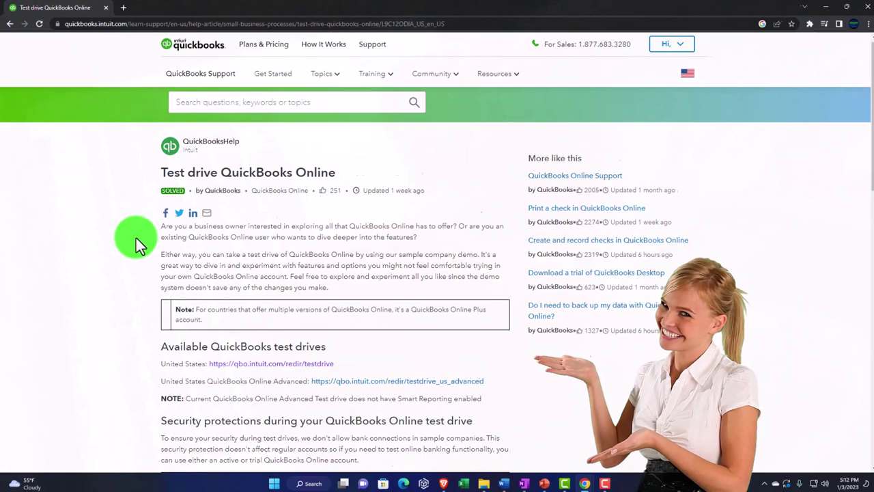
{"action": "scroll", "coordinate": [151, 240], "scroll_direction": "down", "scroll_amount": 2}
{"action": "left_click", "coordinate": [237, 232]}
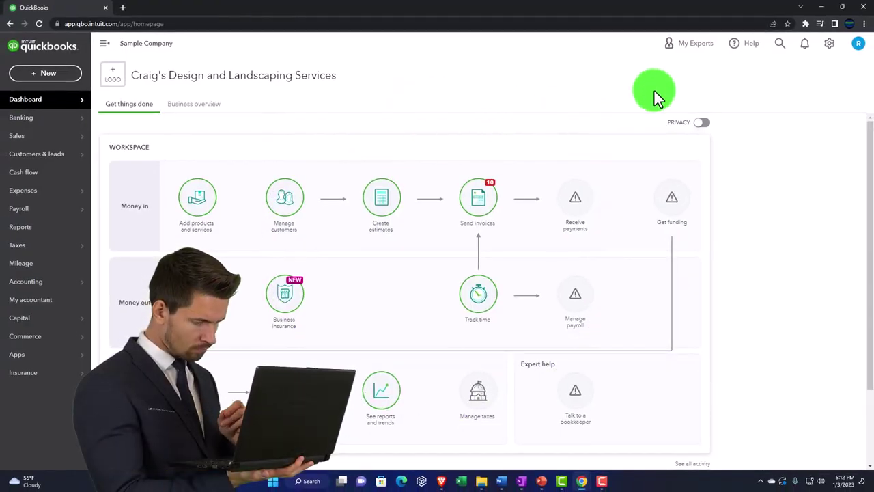
Enlarge the page display and check the company settings for the option to switch to Business view
{"action": "key", "text": "ctrl+plus"}
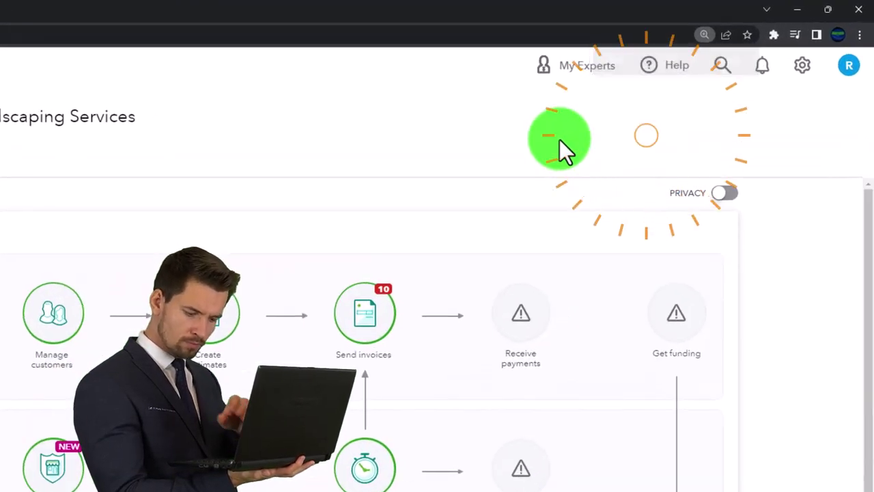
{"action": "key", "text": "ctrl+plus"}
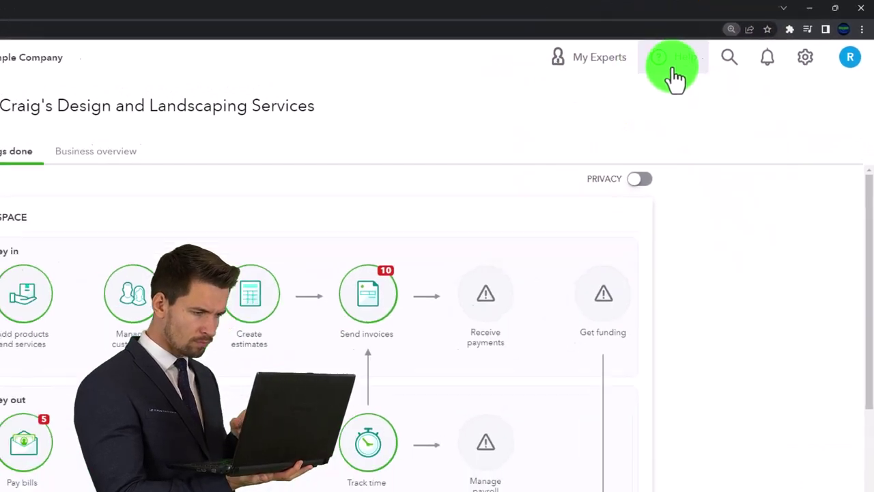
{"action": "left_click", "coordinate": [794, 69]}
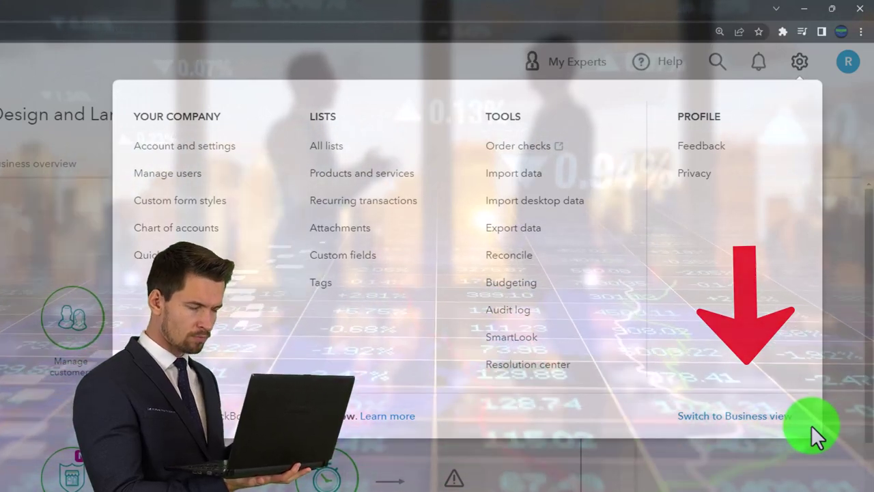
{"action": "left_click", "coordinate": [758, 464]}
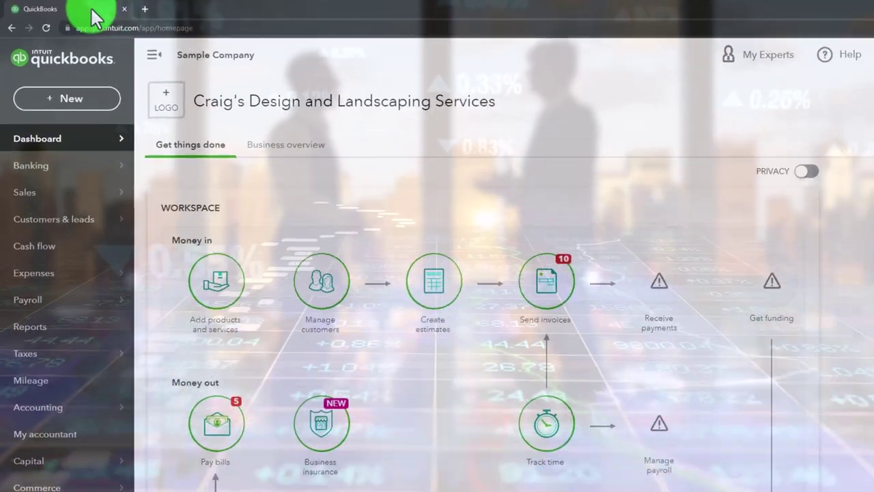
Duplicate the sample company's browser tab twice
{"action": "right_click", "coordinate": [93, 12]}
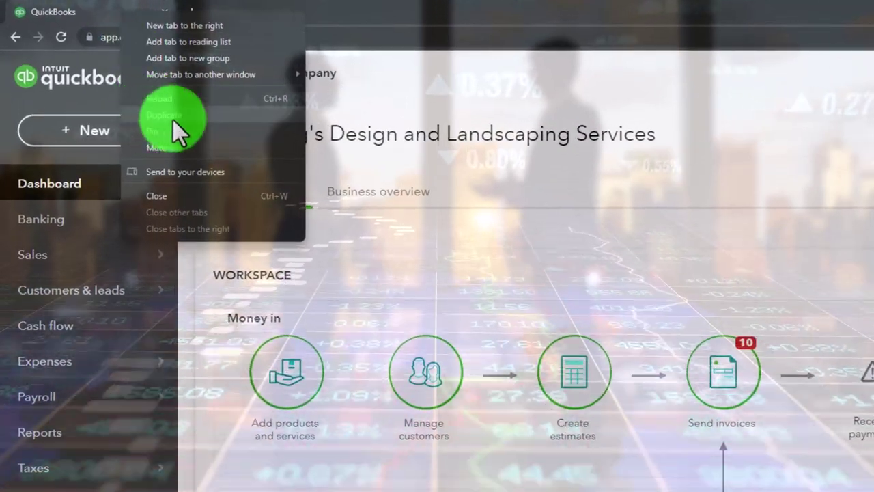
{"action": "left_click", "coordinate": [172, 116]}
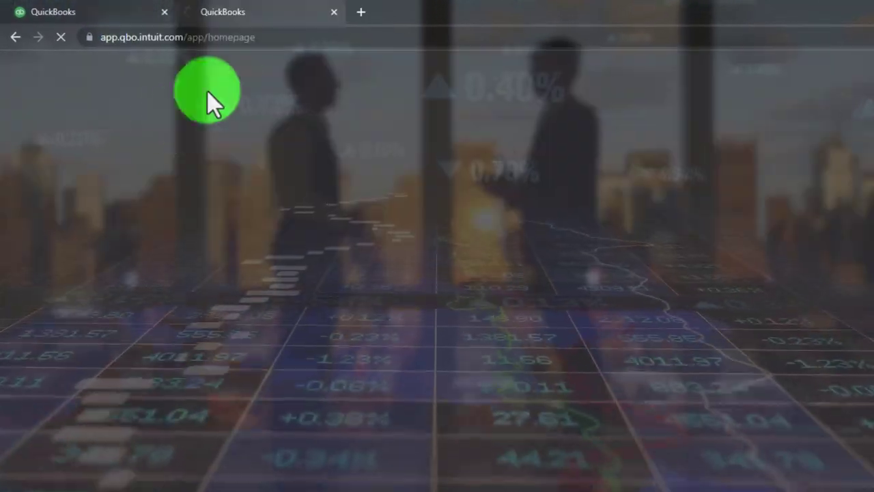
{"action": "right_click", "coordinate": [182, 11]}
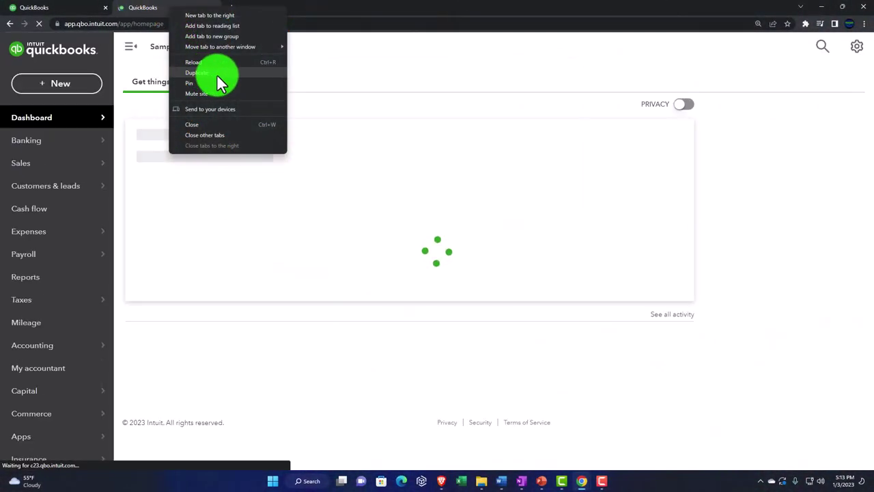
{"action": "left_click", "coordinate": [217, 73]}
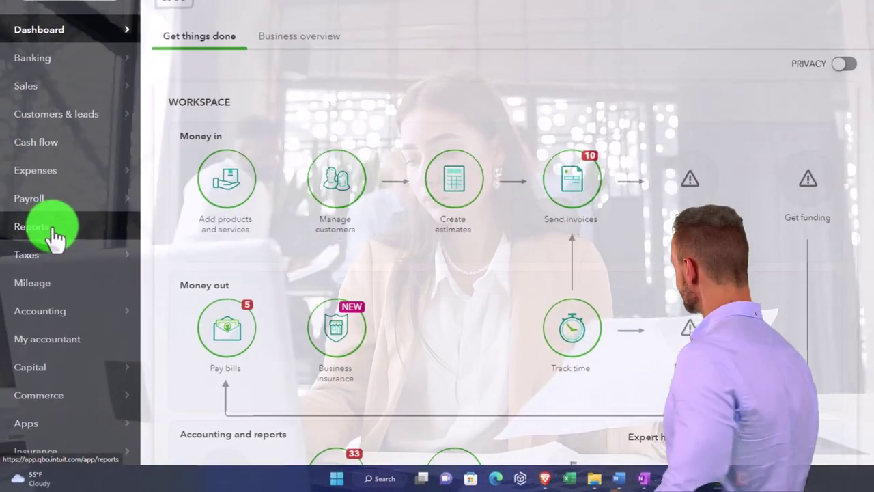
Open the favorite Balance Sheet report in the second browser tab and the Profit and Loss report in the third
{"action": "left_click", "coordinate": [53, 231]}
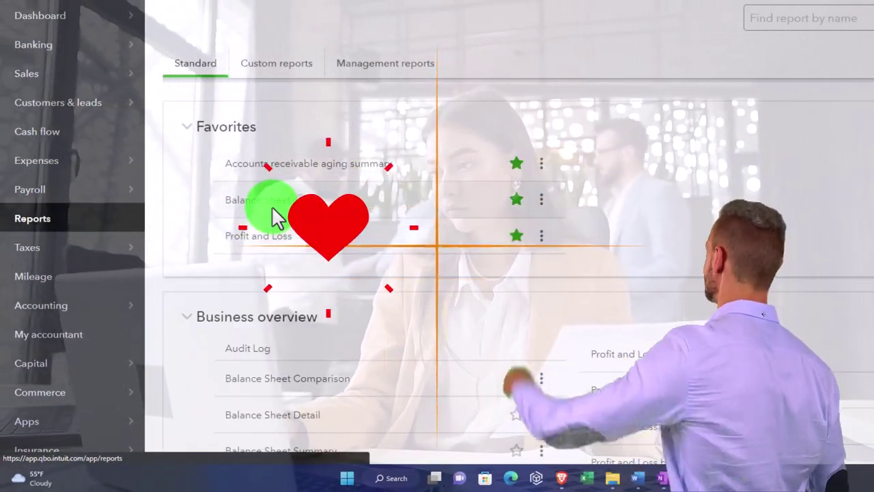
{"action": "left_click", "coordinate": [273, 219]}
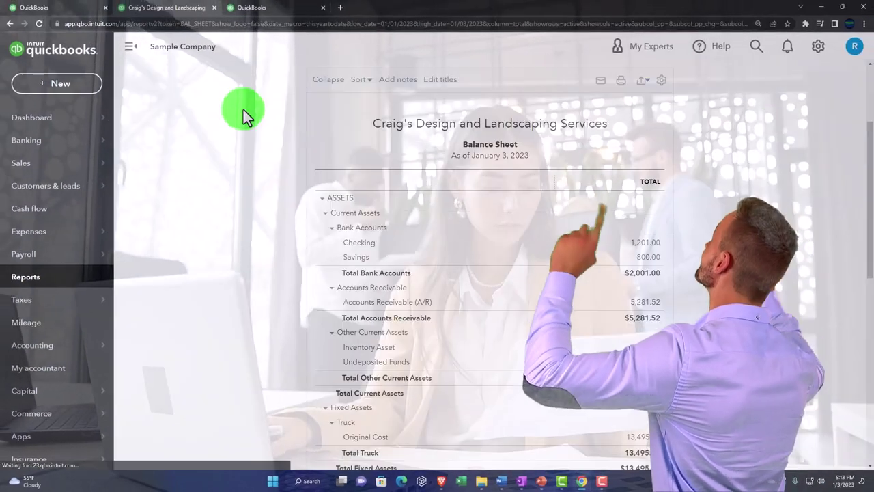
{"action": "left_click", "coordinate": [270, 9]}
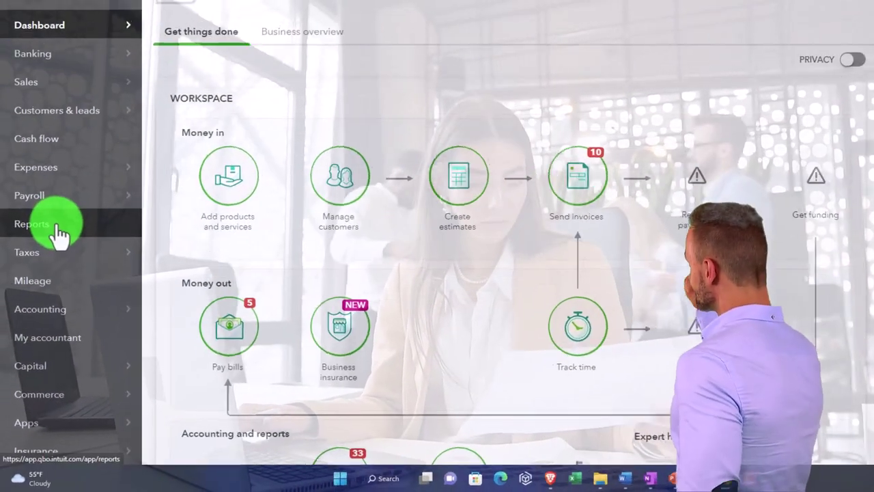
{"action": "left_click", "coordinate": [47, 277]}
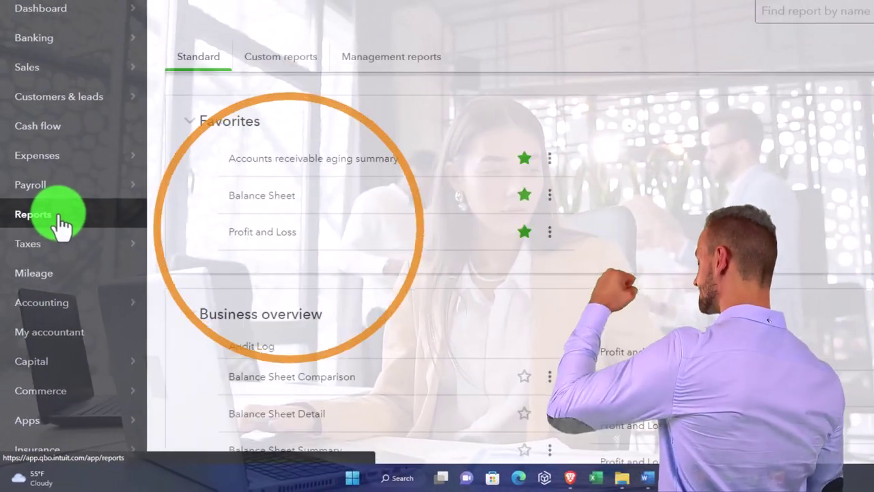
{"action": "left_click", "coordinate": [250, 232]}
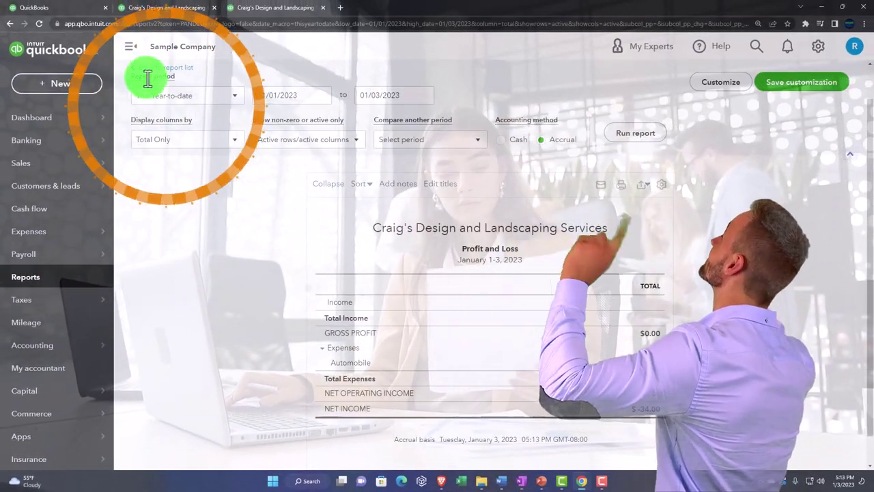
Collapse the navigation and run the Profit and Loss report for 01/01/2022 to 12/31/2022
{"action": "left_click", "coordinate": [128, 49]}
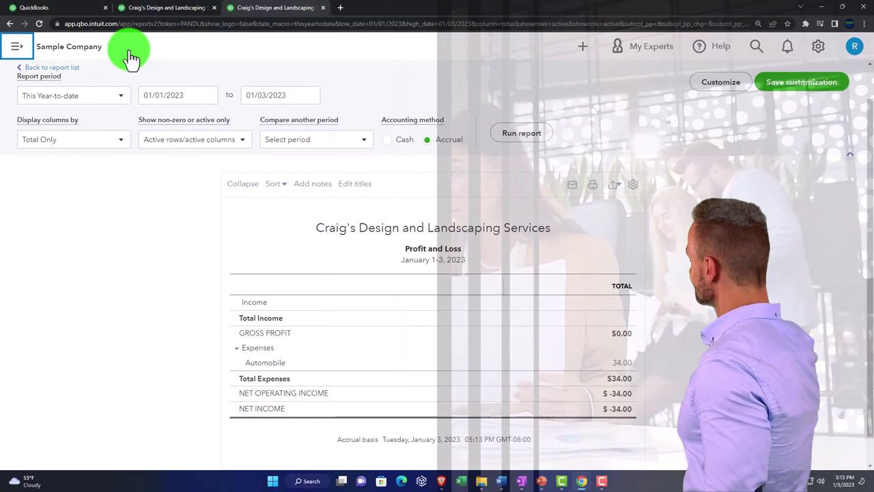
{"action": "left_click", "coordinate": [204, 105]}
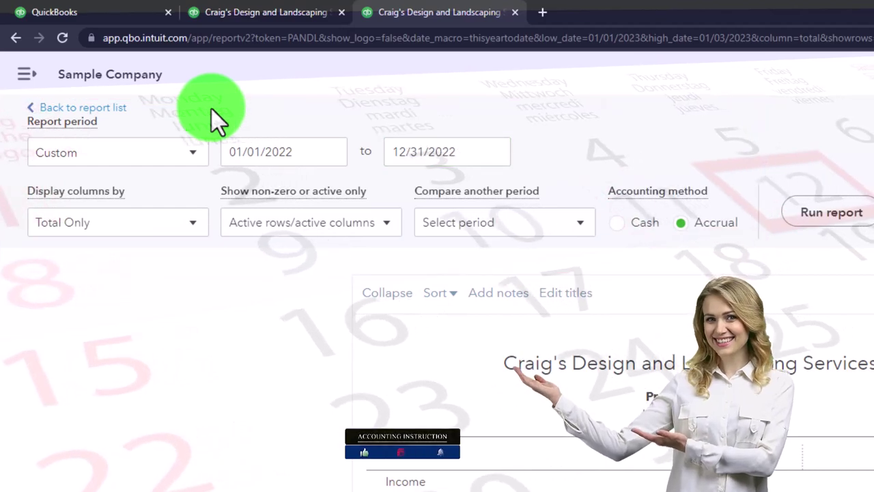
{"action": "left_click", "coordinate": [813, 213]}
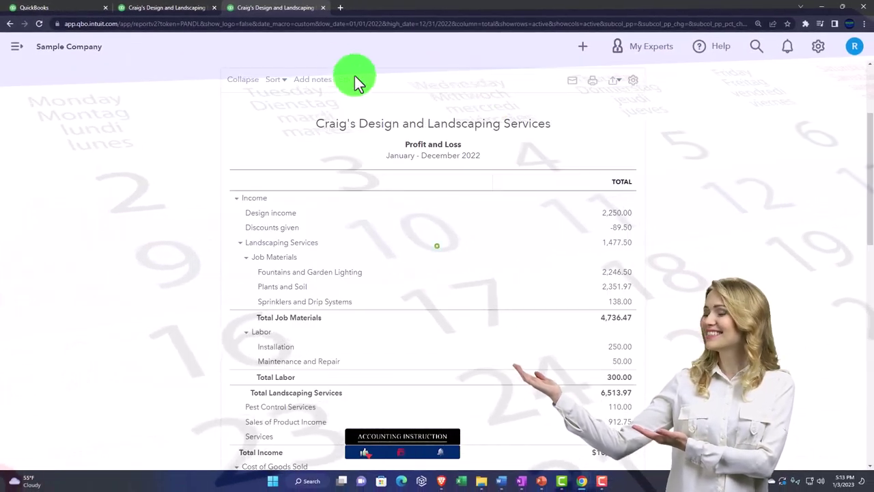
Run the Balance Sheet report for 01/01/2022 to 12/31/2022 with the navigation collapsed and the page display enlarged
{"action": "left_click", "coordinate": [203, 15]}
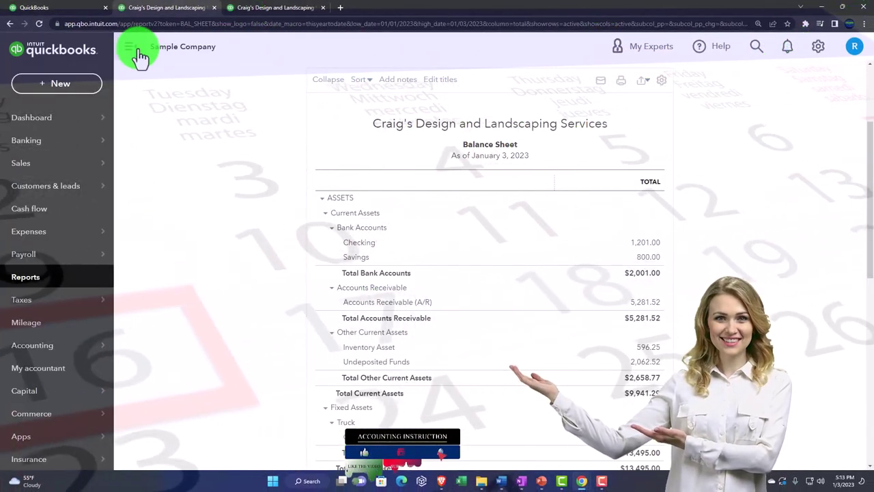
{"action": "left_click", "coordinate": [131, 49]}
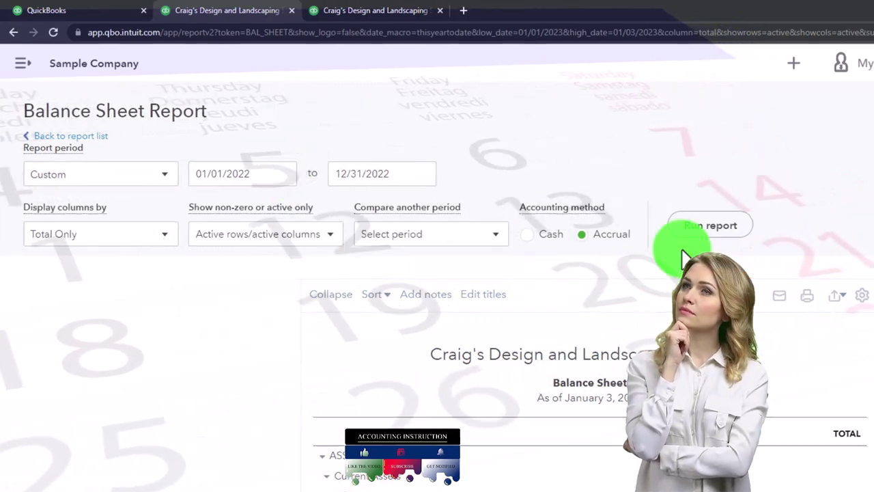
{"action": "left_click", "coordinate": [712, 226]}
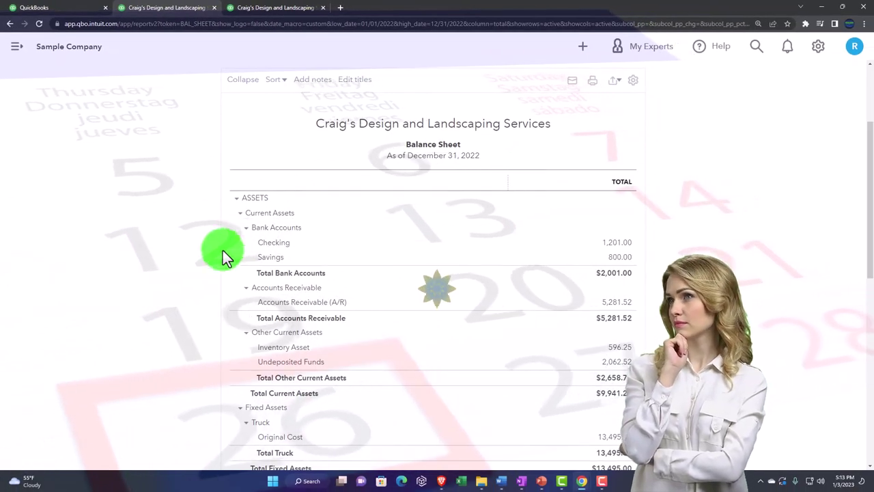
{"action": "key", "text": "ctrl+plus"}
{"action": "key", "text": "ctrl+plus"}
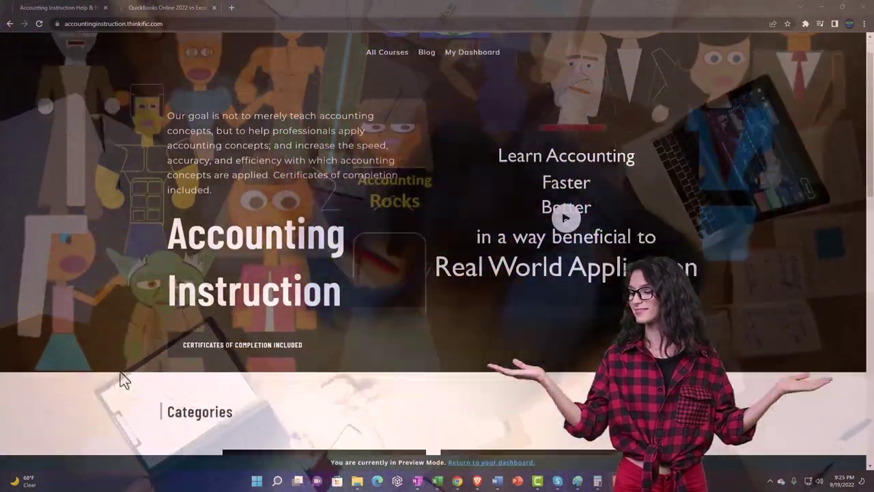
Look through the Accounting Instruction site's course categories and the section list of the QuickBooks Online 2022 course
{"action": "scroll", "coordinate": [120, 380], "scroll_direction": "down", "scroll_amount": 6}
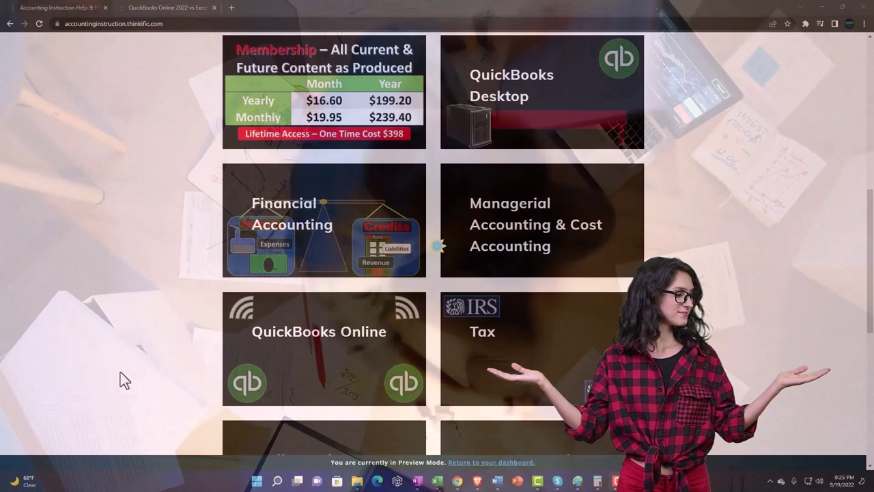
{"action": "scroll", "coordinate": [120, 373], "scroll_direction": "down", "scroll_amount": 5}
{"action": "scroll", "coordinate": [125, 380], "scroll_direction": "down", "scroll_amount": 2}
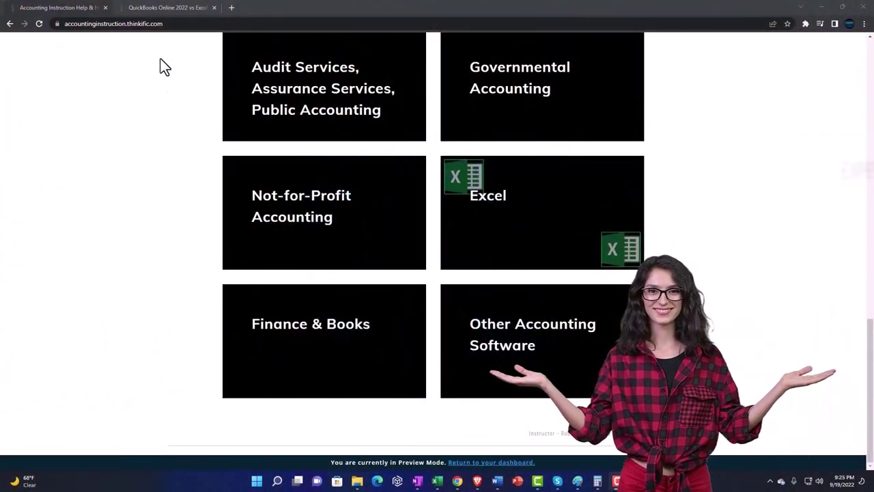
{"action": "left_click", "coordinate": [158, 9]}
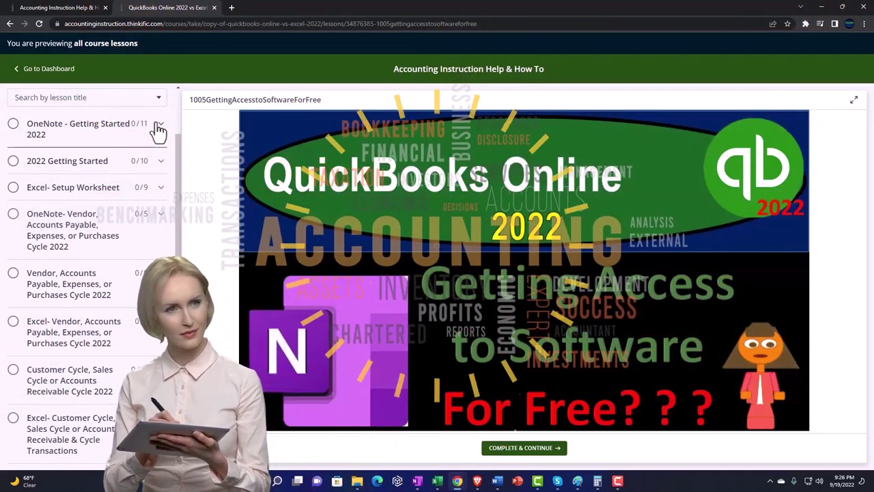
{"action": "left_click", "coordinate": [159, 127]}
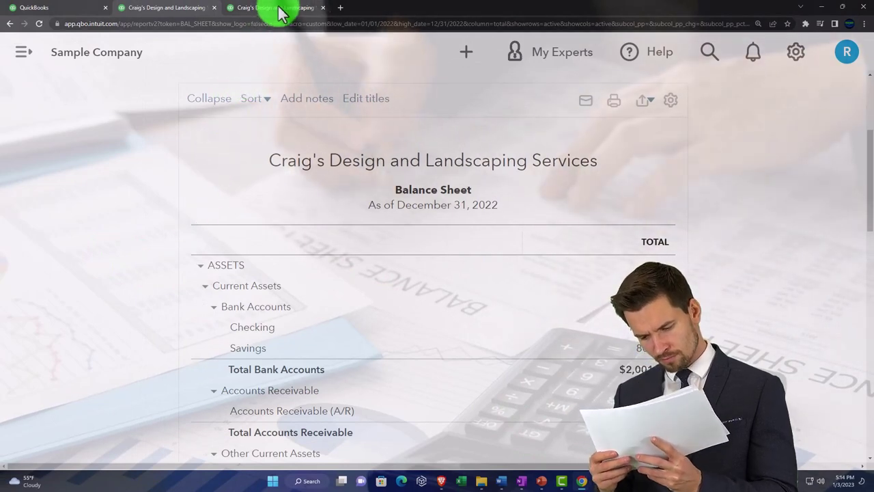
Duplicate the Profit and Loss tab and open the Reports page in the copy with the navigation collapsed
{"action": "right_click", "coordinate": [280, 12]}
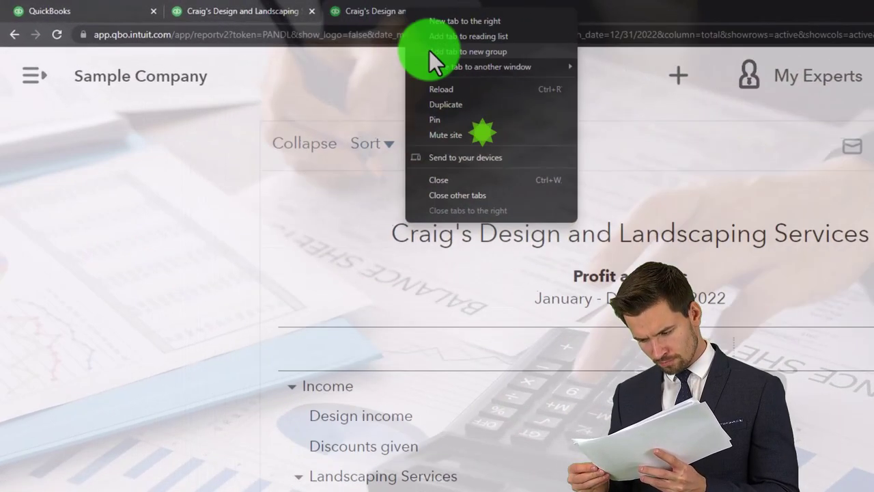
{"action": "left_click", "coordinate": [429, 103]}
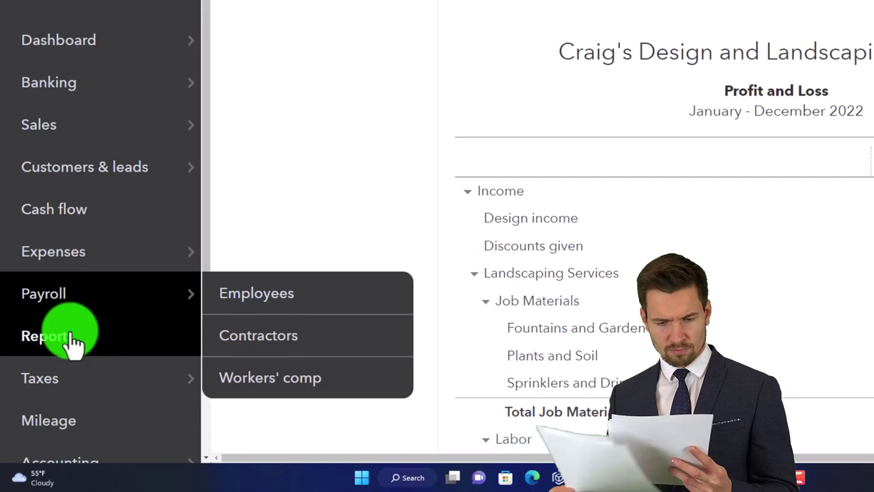
{"action": "left_click", "coordinate": [68, 344]}
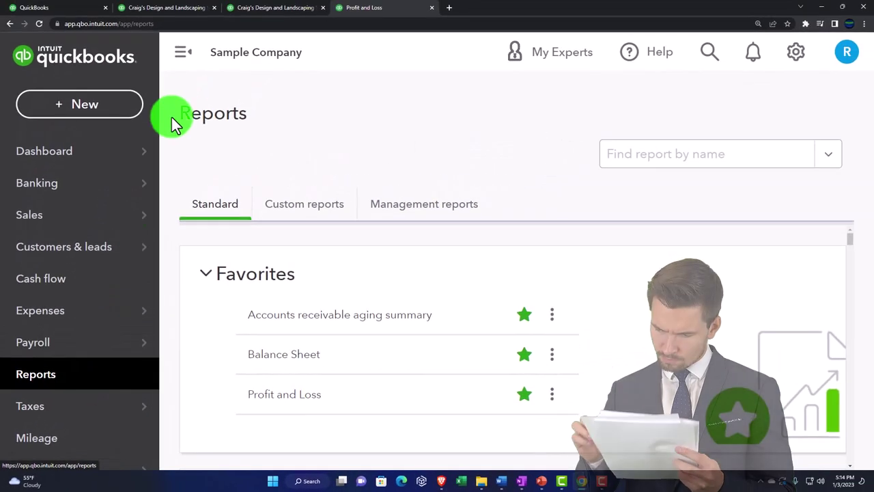
{"action": "left_click", "coordinate": [180, 61]}
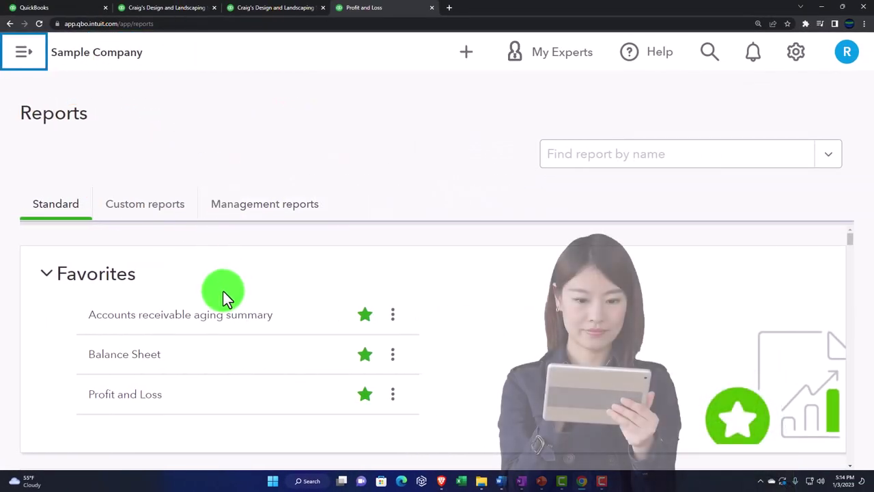
Find Transaction List by Date among the For my accountant reports and open it in a separate tab
{"action": "key", "text": "ctrl+minus"}
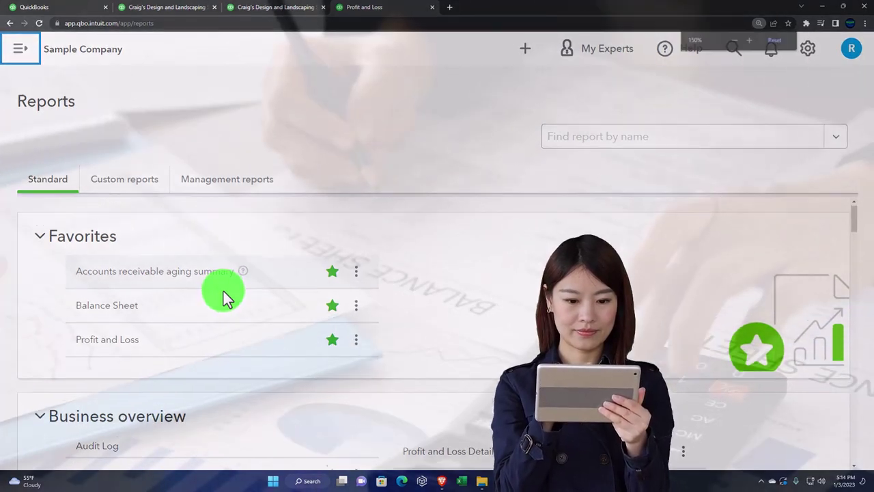
{"action": "scroll", "coordinate": [225, 295], "scroll_direction": "down", "scroll_amount": 15}
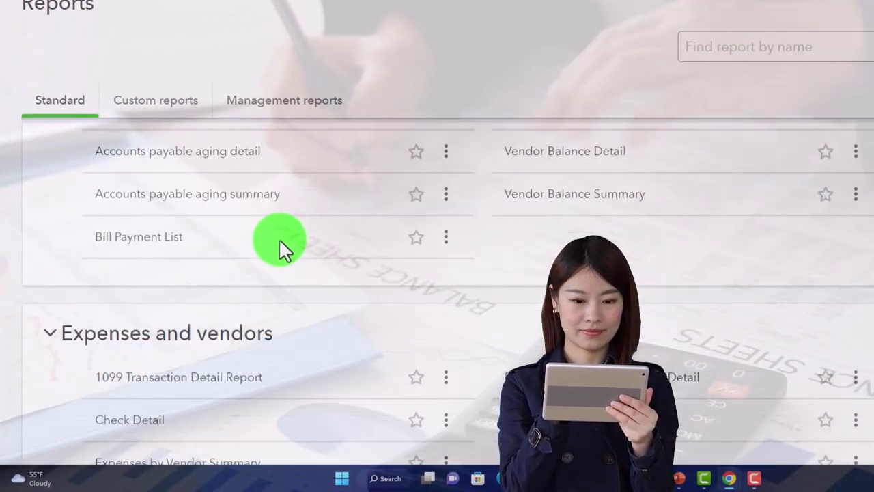
{"action": "scroll", "coordinate": [279, 238], "scroll_direction": "down", "scroll_amount": 20}
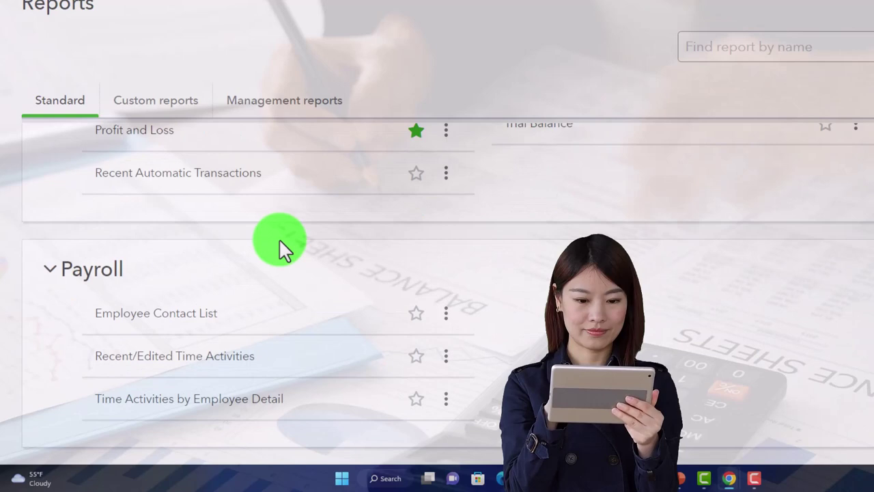
{"action": "scroll", "coordinate": [279, 238], "scroll_direction": "up", "scroll_amount": 5}
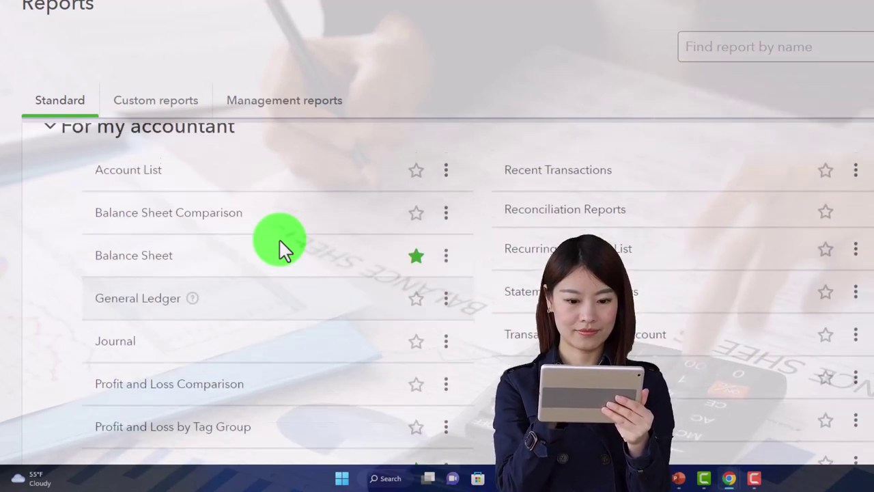
{"action": "scroll", "coordinate": [279, 238], "scroll_direction": "up", "scroll_amount": 1}
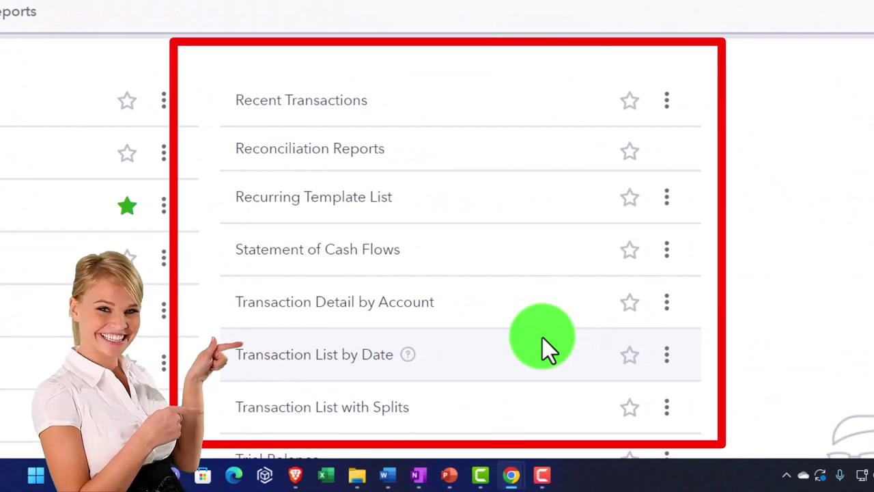
{"action": "scroll", "coordinate": [543, 338], "scroll_direction": "down", "scroll_amount": 1}
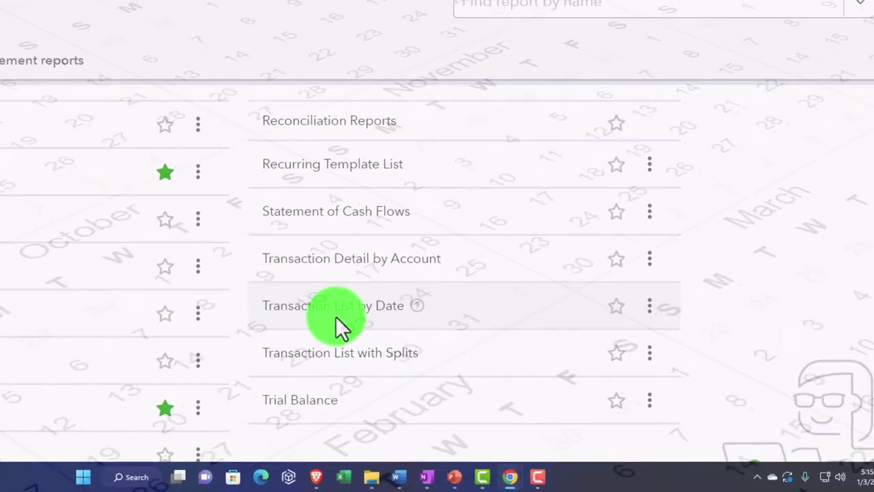
{"action": "scroll", "coordinate": [250, 307], "scroll_direction": "down", "scroll_amount": 1}
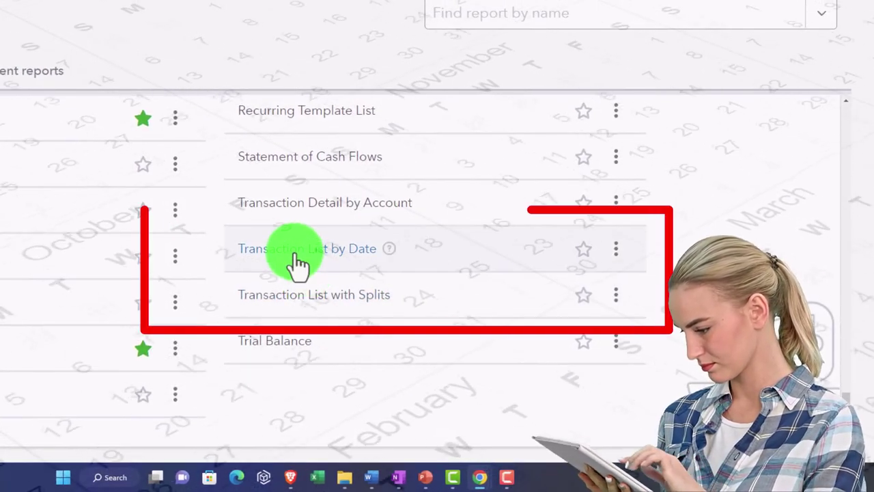
{"action": "right_click", "coordinate": [297, 260]}
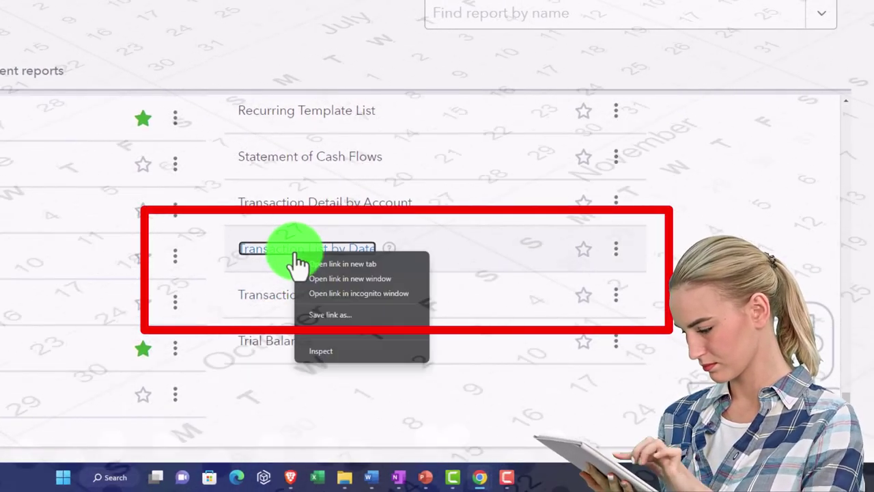
{"action": "left_click", "coordinate": [307, 262]}
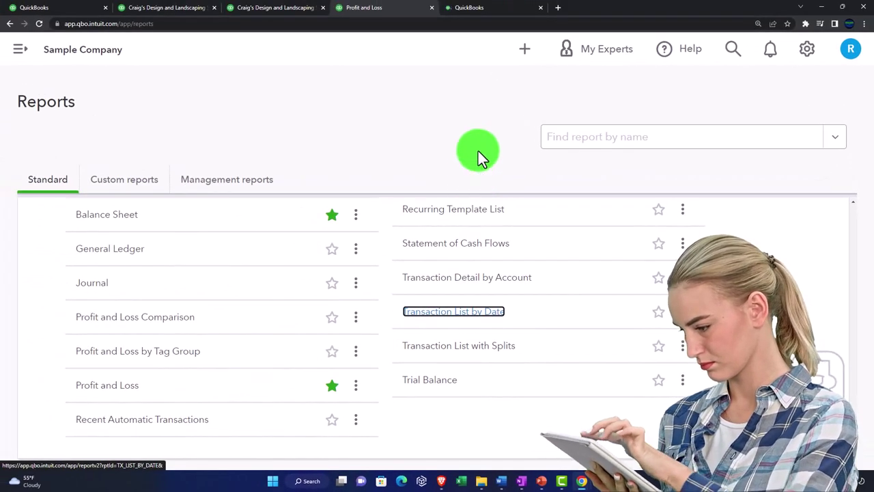
{"action": "left_click", "coordinate": [478, 9]}
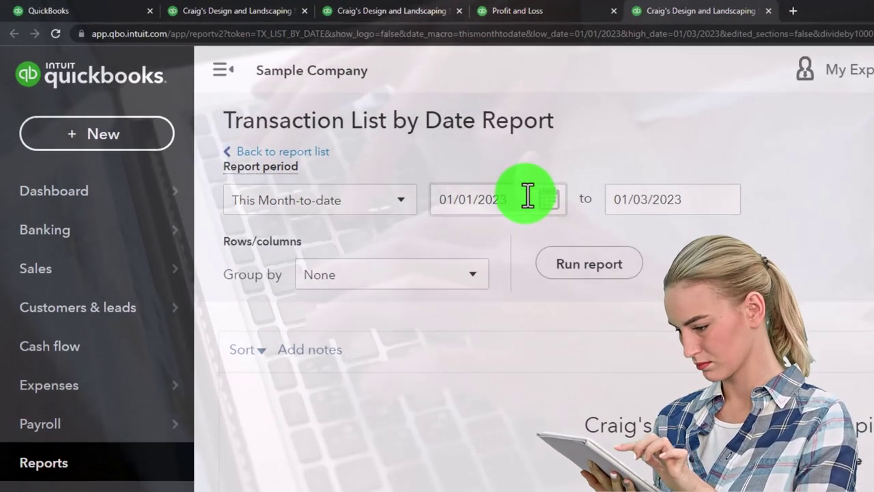
Run the Transaction List by Date report for 01/01/2022 to 12/31/2022
{"action": "left_click", "coordinate": [463, 170]}
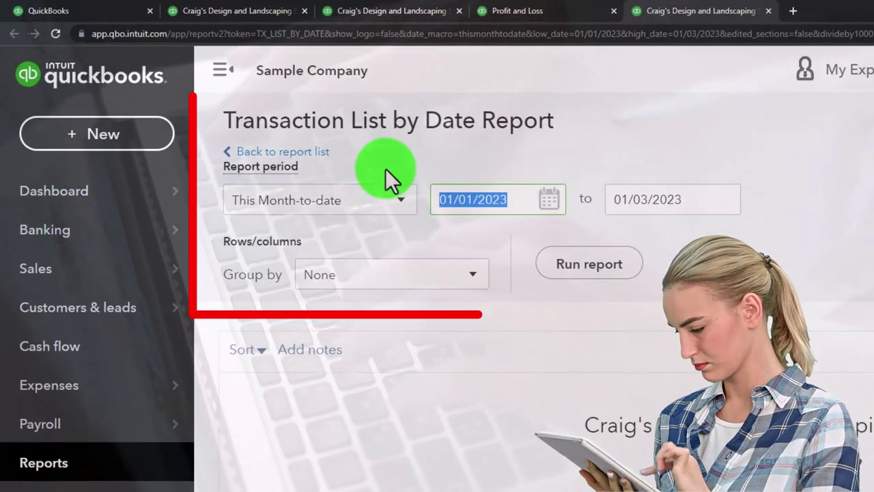
{"action": "type", "text": "01/01/2022"}
{"action": "key", "text": "Tab"}
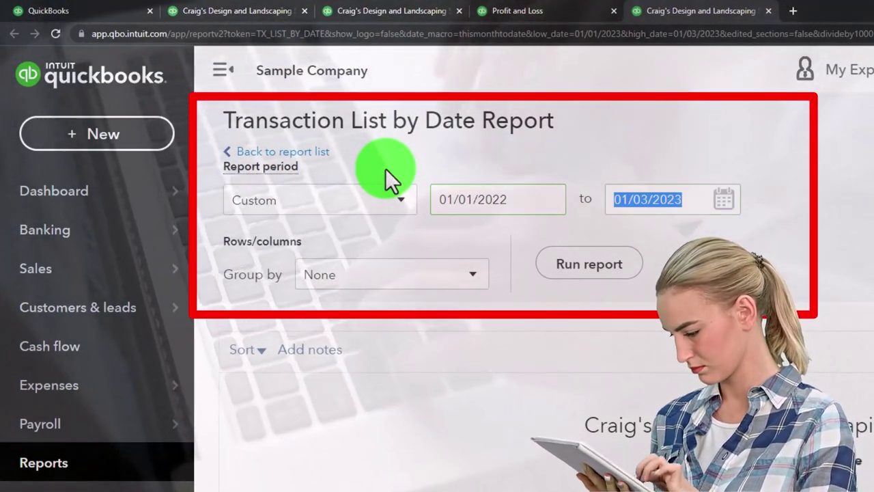
{"action": "type", "text": "12/31/202"}
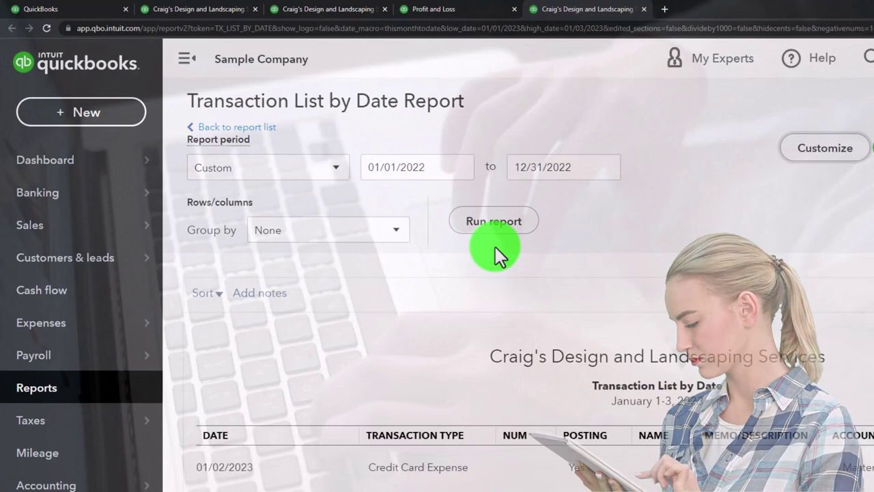
{"action": "left_click", "coordinate": [589, 264]}
{"action": "scroll", "coordinate": [153, 62], "scroll_direction": "down", "scroll_amount": 3}
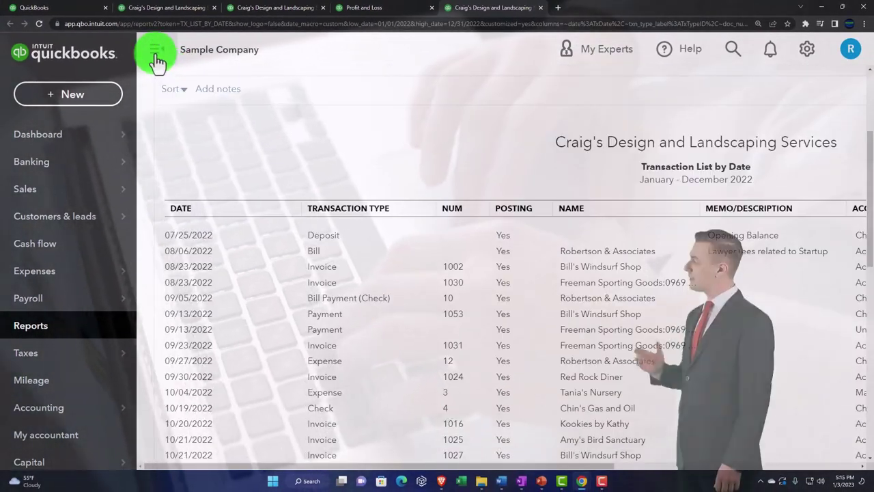
Collapse the navigation and reduce the page display so the transaction list fits through the Amount column
{"action": "left_click", "coordinate": [156, 50]}
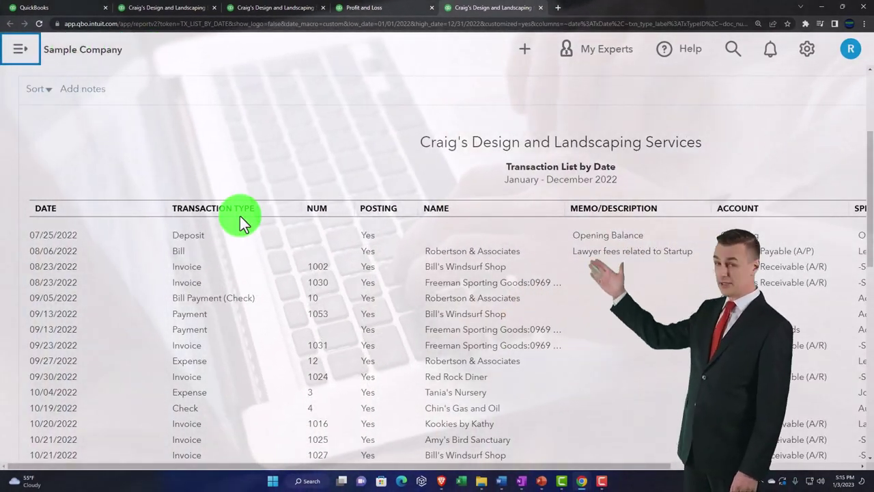
{"action": "key", "text": "ctrl+minus"}
{"action": "key", "text": "ctrl+minus"}
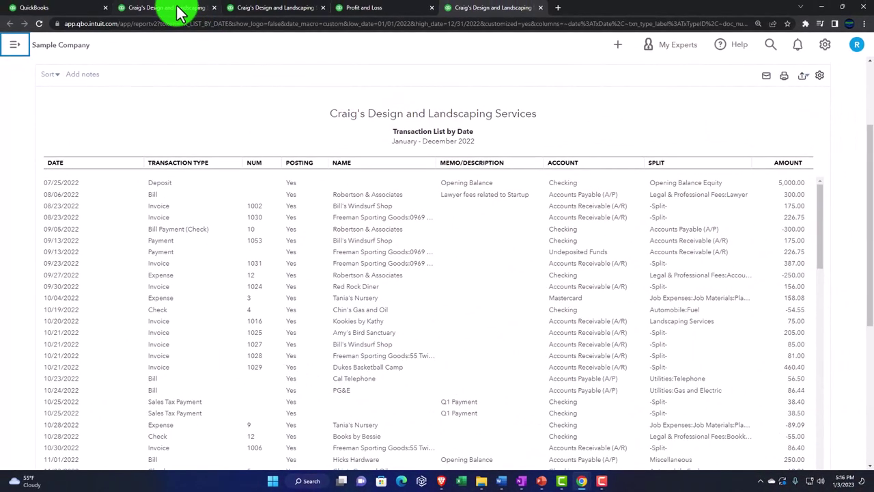
Return to the Balance Sheet report and set its period's start date to 12/01/2022
{"action": "left_click", "coordinate": [179, 13]}
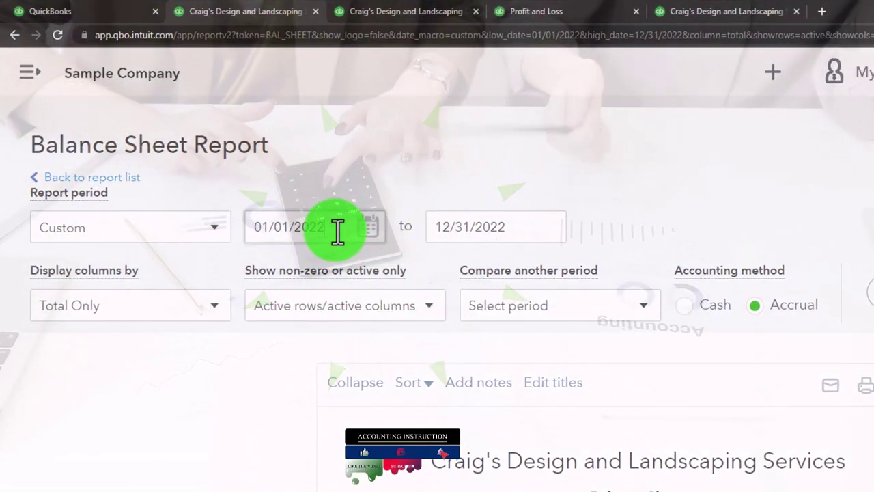
{"action": "left_click_drag", "start_coordinate": [338, 232], "coordinate": [250, 215]}
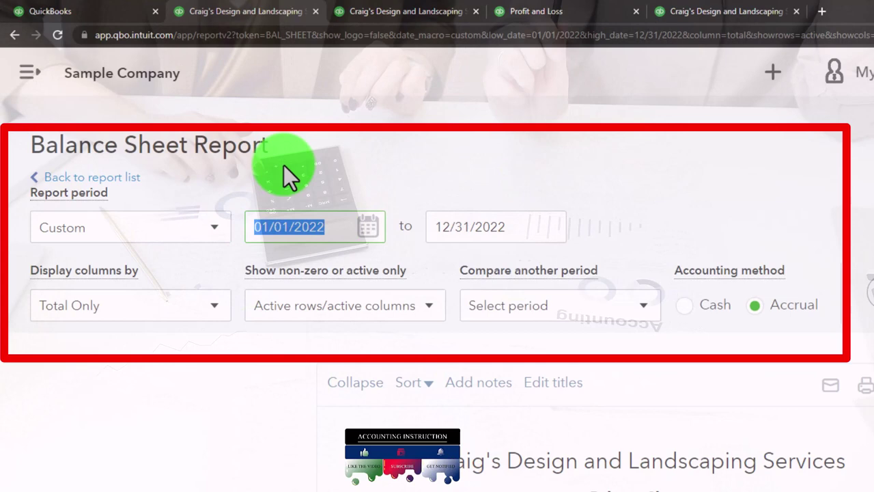
{"action": "type", "text": "12/01/2022"}
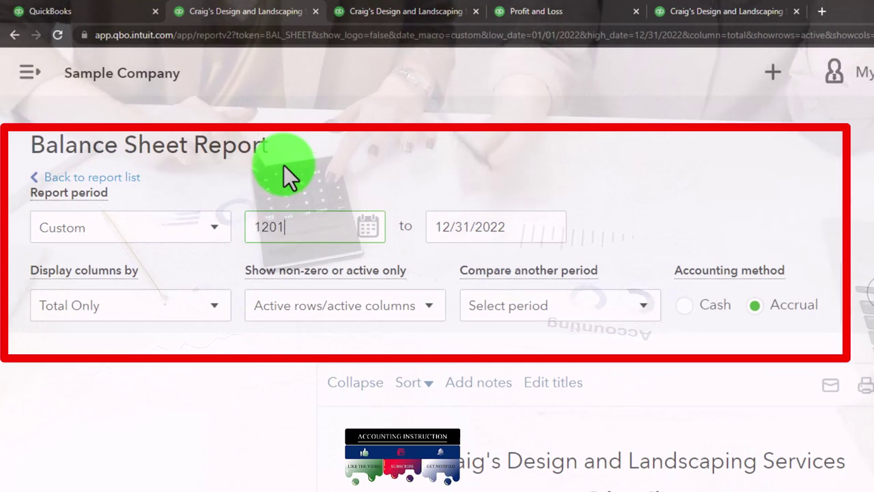
{"action": "key", "text": "Tab"}
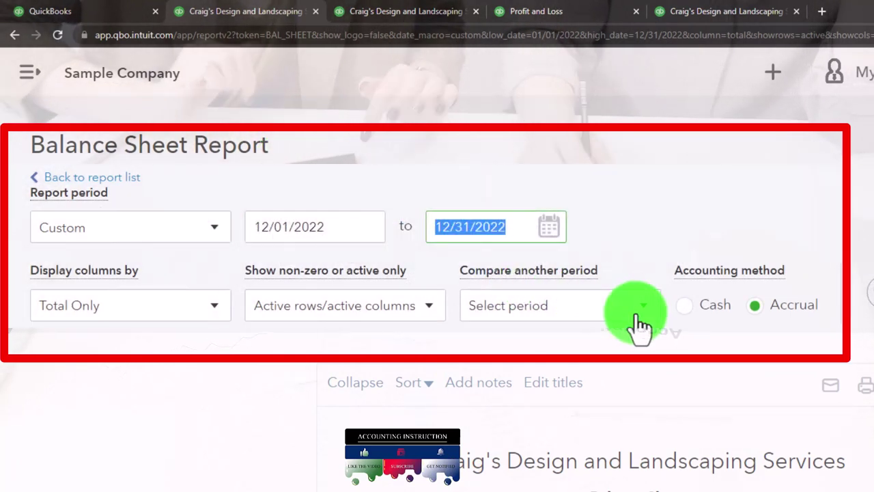
Add a previous period comparison with $ change to the Balance Sheet, run it and review the asset balances
{"action": "left_click", "coordinate": [642, 321]}
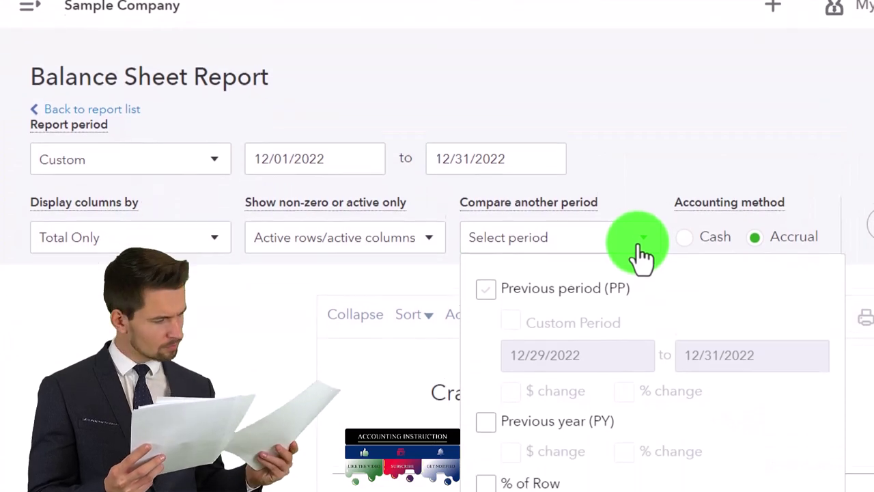
{"action": "left_click", "coordinate": [487, 156]}
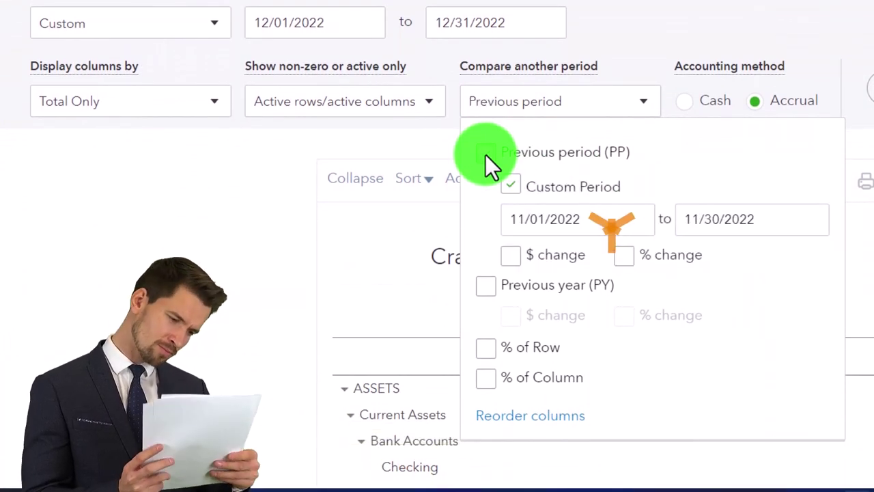
{"action": "left_click", "coordinate": [511, 254]}
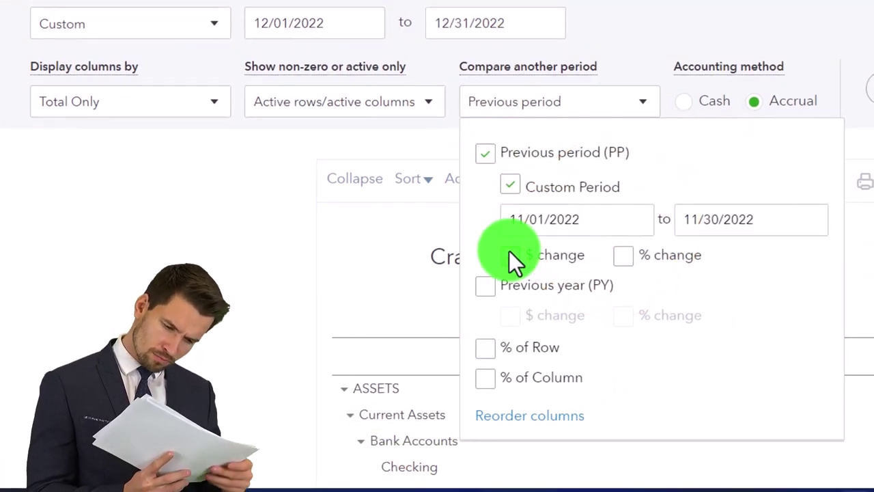
{"action": "left_click", "coordinate": [690, 174]}
{"action": "scroll", "coordinate": [678, 191], "scroll_direction": "down", "scroll_amount": 3}
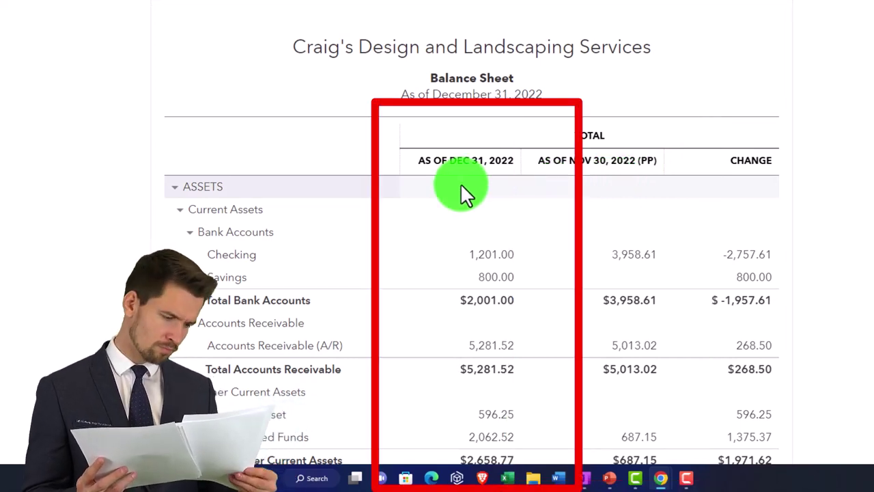
{"action": "scroll", "coordinate": [460, 183], "scroll_direction": "down", "scroll_amount": 1}
{"action": "left_click", "coordinate": [559, 179]}
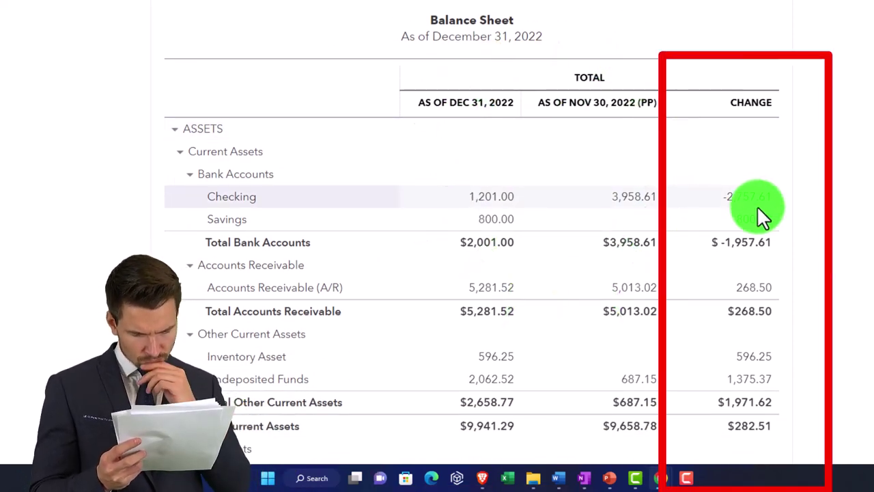
{"action": "scroll", "coordinate": [757, 205], "scroll_direction": "down", "scroll_amount": 1}
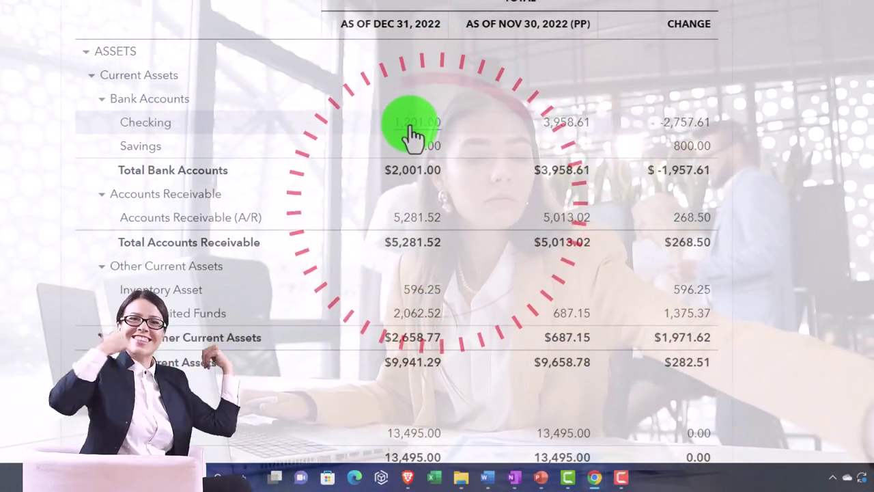
Rerun the Transaction List by Date report for 12/01/2022 to 12/31/2022 and shrink the page display to fit its columns
{"action": "left_click", "coordinate": [481, 10]}
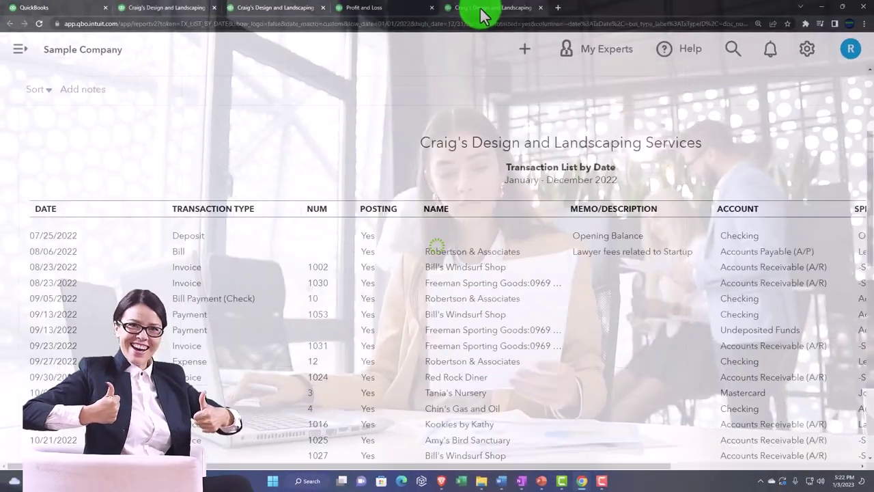
{"action": "scroll", "coordinate": [395, 259], "scroll_direction": "up", "scroll_amount": 5}
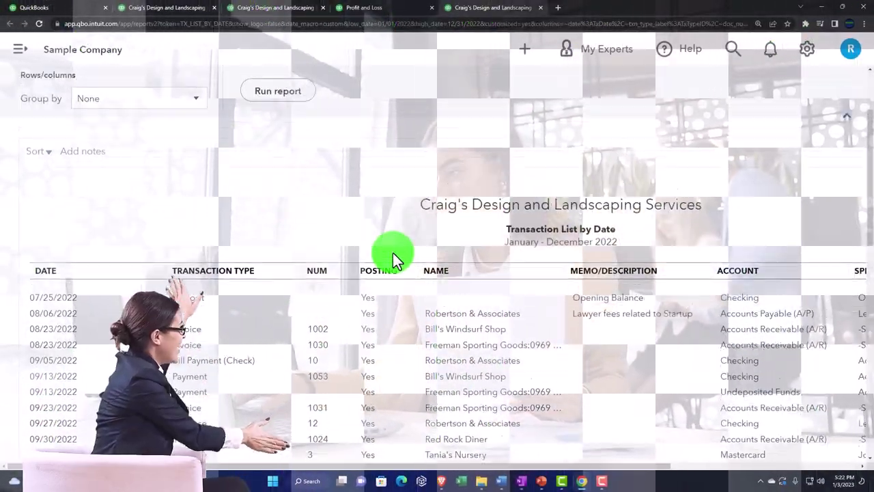
{"action": "left_click", "coordinate": [222, 155]}
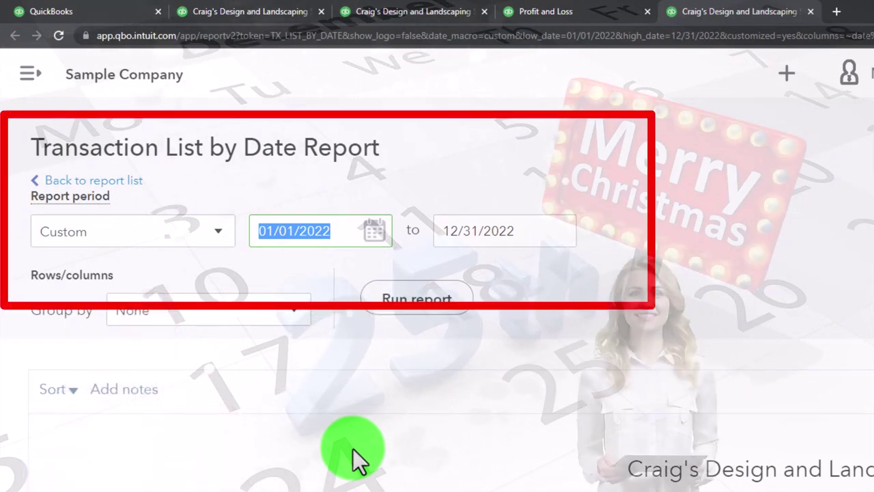
{"action": "type", "text": "12012022"}
{"action": "key", "text": "Tab"}
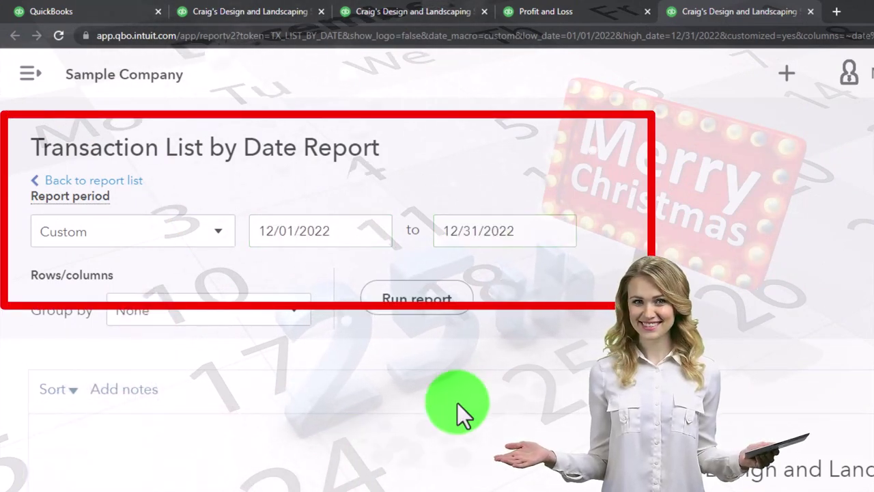
{"action": "left_click", "coordinate": [438, 308]}
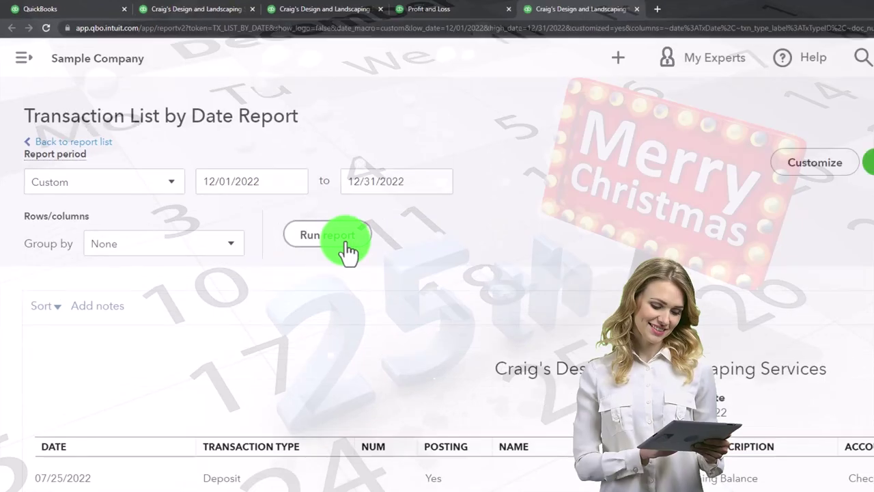
{"action": "scroll", "coordinate": [293, 205], "scroll_direction": "down", "scroll_amount": 3}
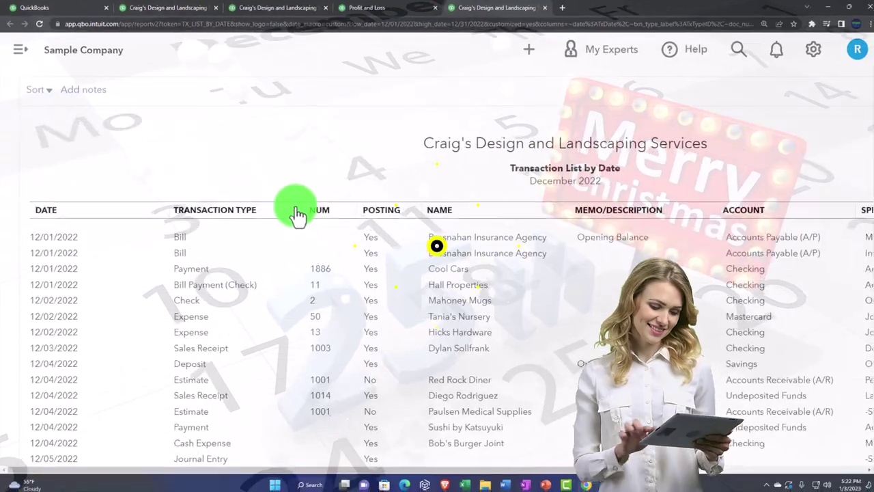
{"action": "key", "text": "ctrl+minus"}
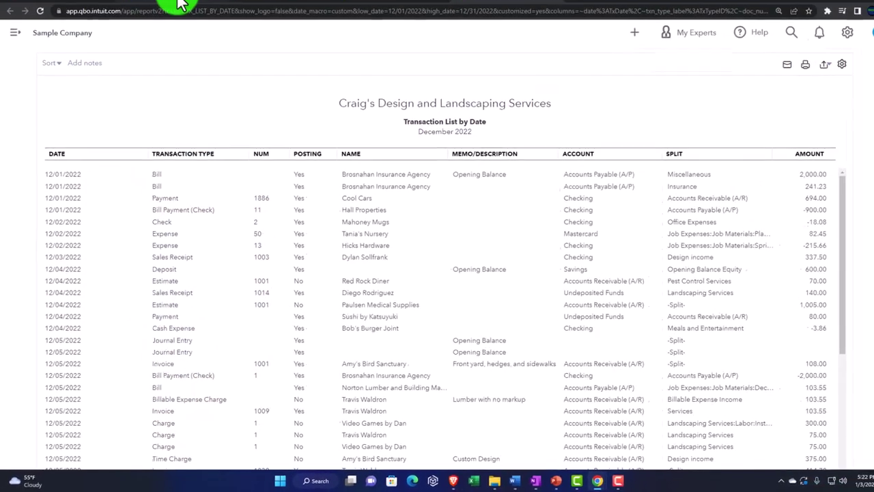
Examine the Balance Sheet's December and November columns and return to the Transaction List by Date report
{"action": "left_click", "coordinate": [174, 13]}
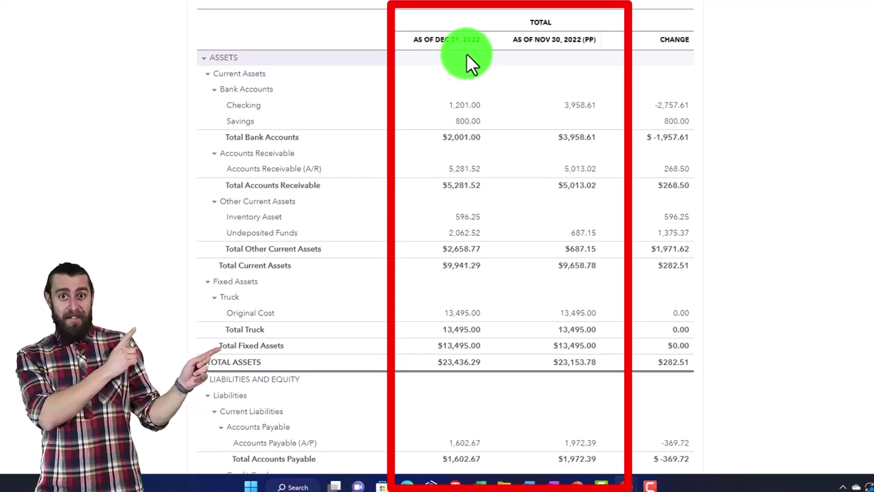
{"action": "left_click", "coordinate": [481, 10]}
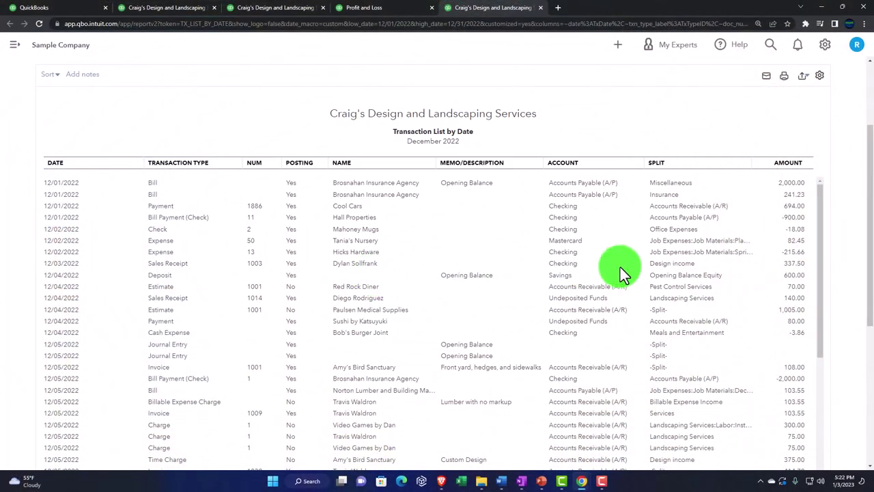
Examine the December 2022 Transaction List by Date from its first to last entry, focusing on the amounts and transaction types
{"action": "scroll", "coordinate": [745, 189], "scroll_direction": "down", "scroll_amount": 5}
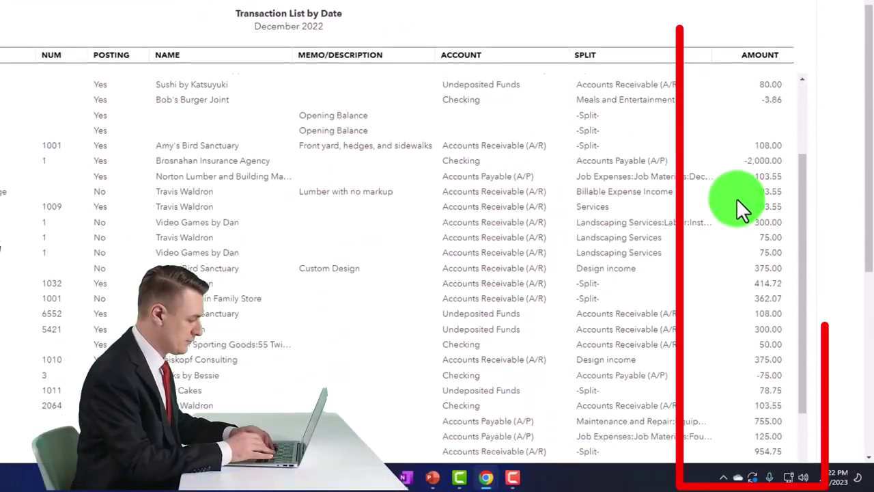
{"action": "scroll", "coordinate": [737, 198], "scroll_direction": "down", "scroll_amount": 7}
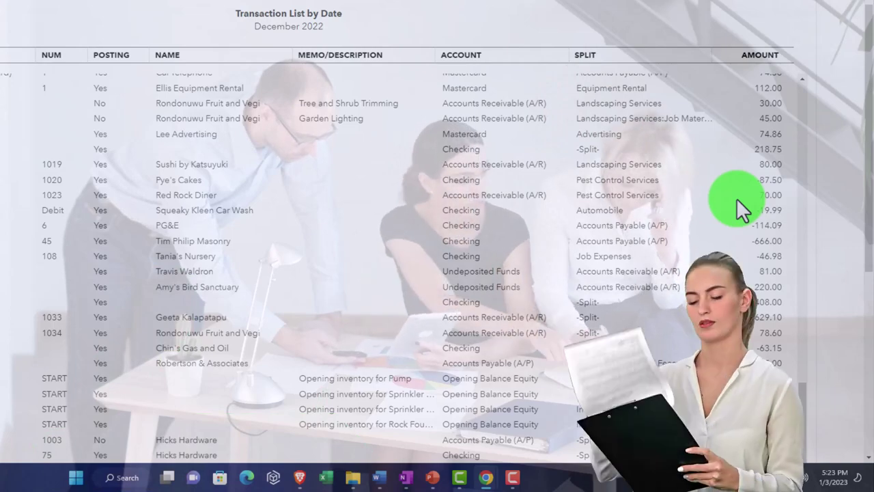
{"action": "scroll", "coordinate": [737, 198], "scroll_direction": "down", "scroll_amount": 3}
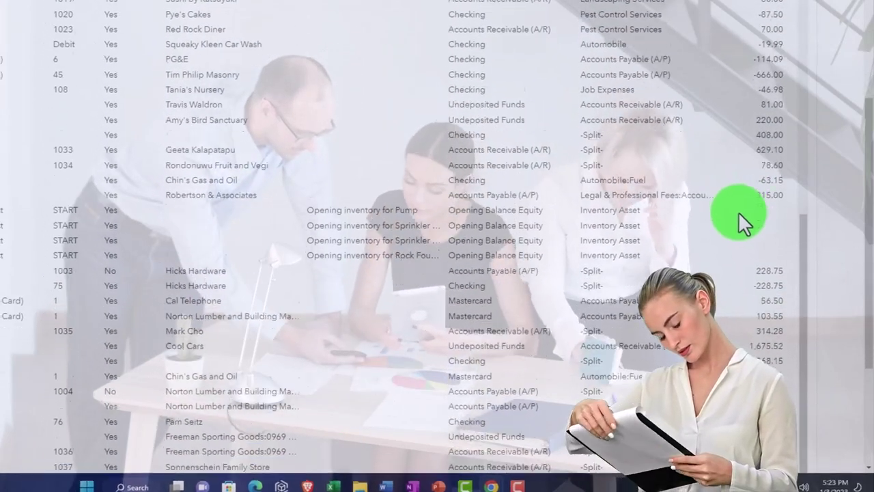
{"action": "scroll", "coordinate": [736, 199], "scroll_direction": "down", "scroll_amount": 5}
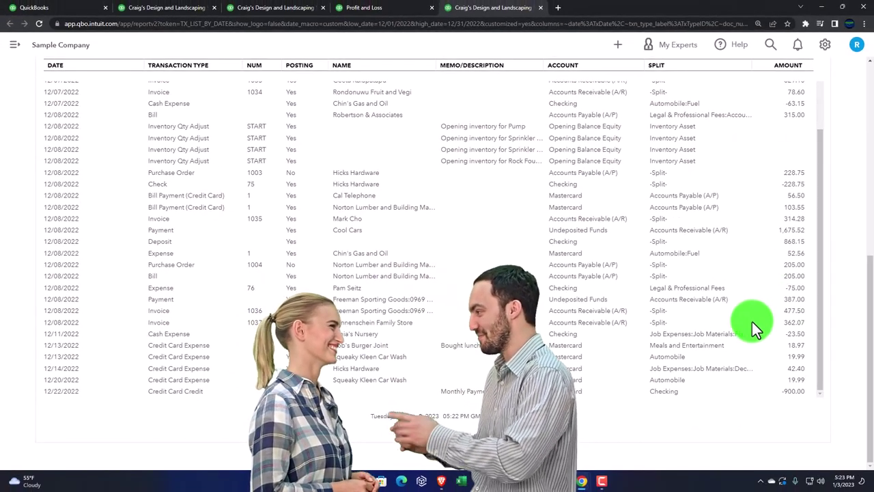
{"action": "scroll", "coordinate": [752, 321], "scroll_direction": "up", "scroll_amount": 15}
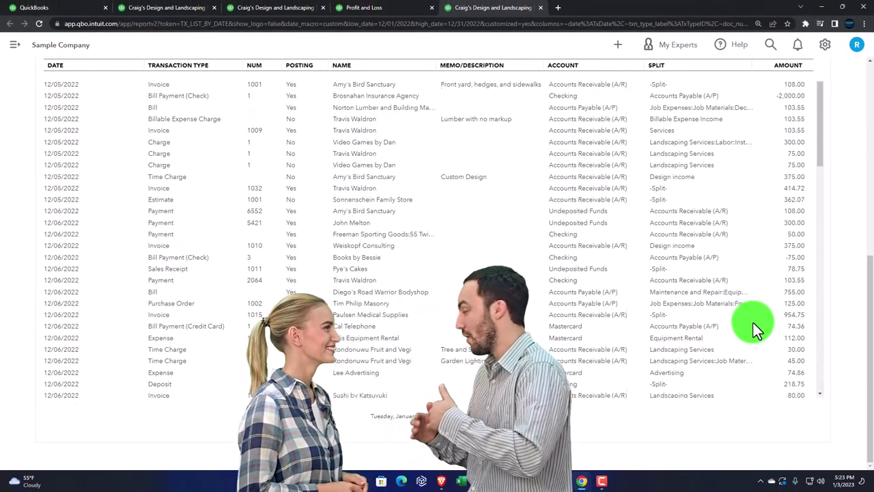
{"action": "scroll", "coordinate": [753, 322], "scroll_direction": "up", "scroll_amount": 5}
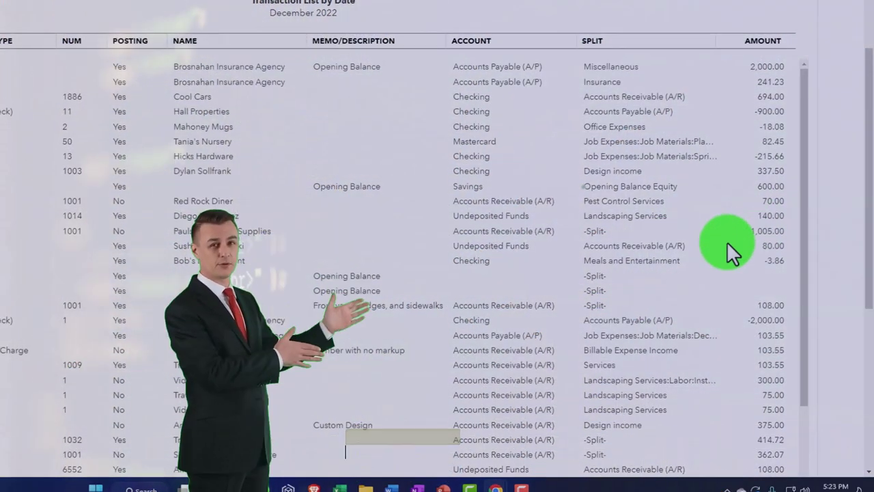
{"action": "scroll", "coordinate": [727, 241], "scroll_direction": "down", "scroll_amount": 2}
{"action": "scroll", "coordinate": [740, 261], "scroll_direction": "down", "scroll_amount": 5}
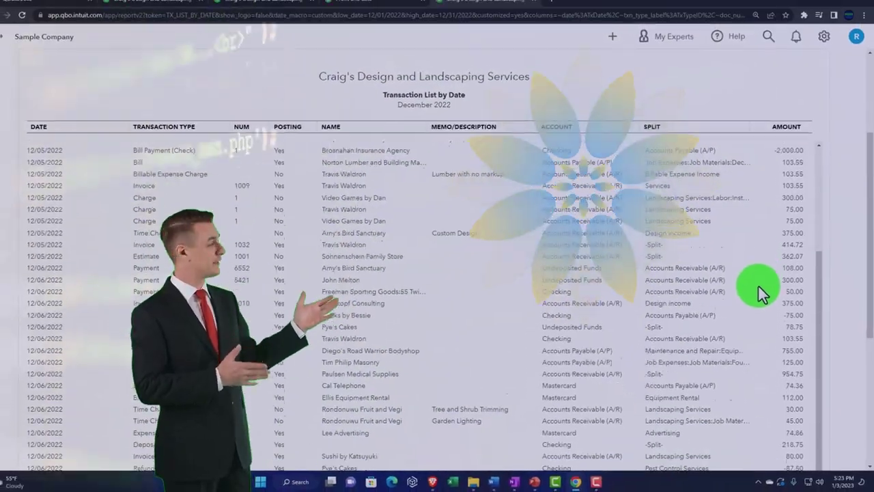
{"action": "scroll", "coordinate": [760, 290], "scroll_direction": "down", "scroll_amount": 4}
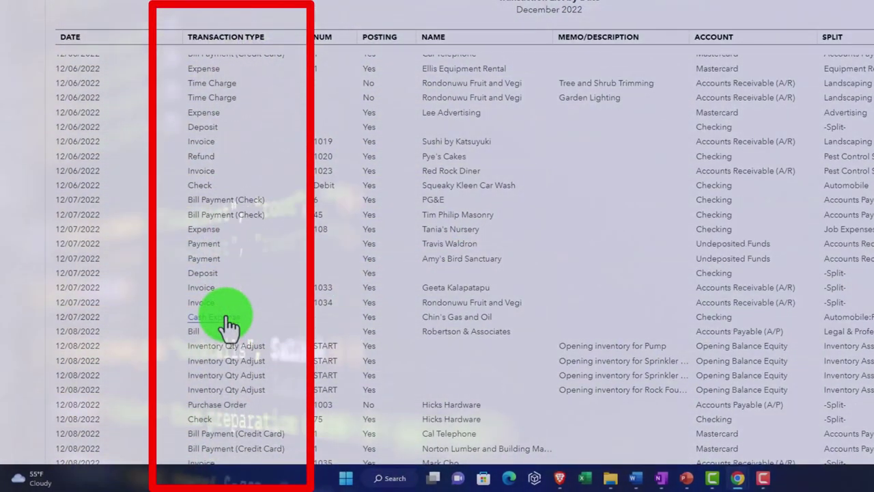
{"action": "scroll", "coordinate": [226, 320], "scroll_direction": "up", "scroll_amount": 3}
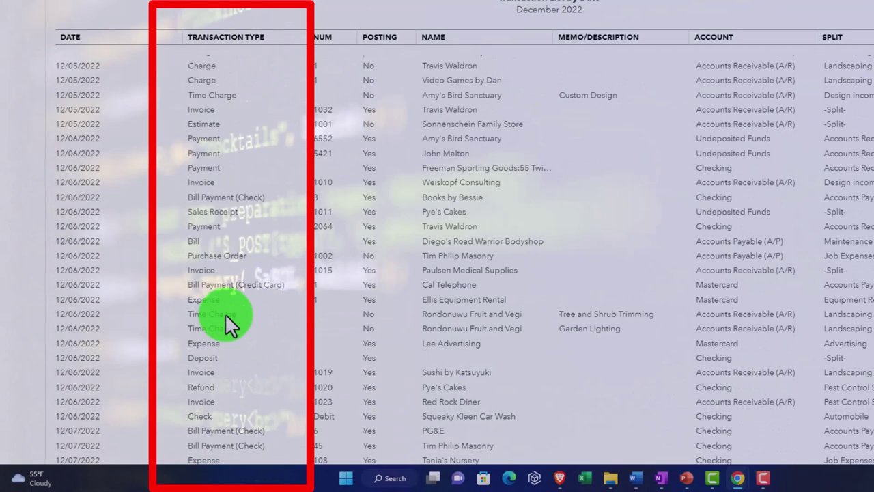
{"action": "scroll", "coordinate": [226, 319], "scroll_direction": "up", "scroll_amount": 5}
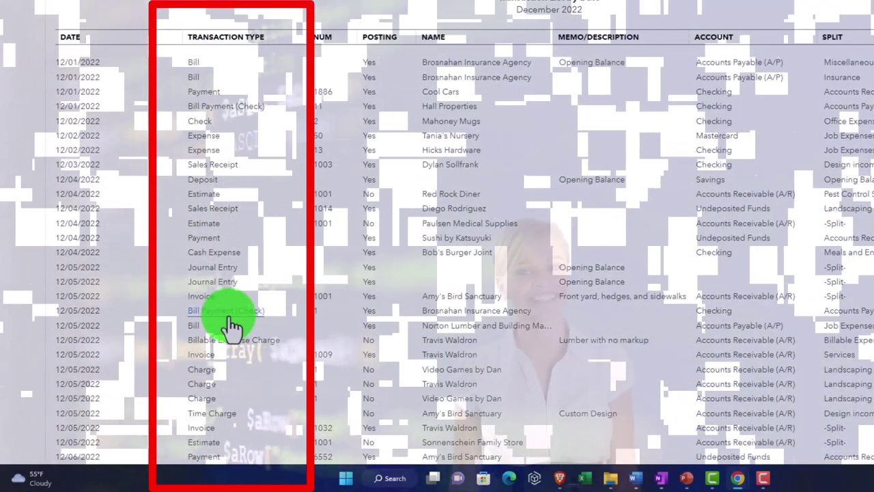
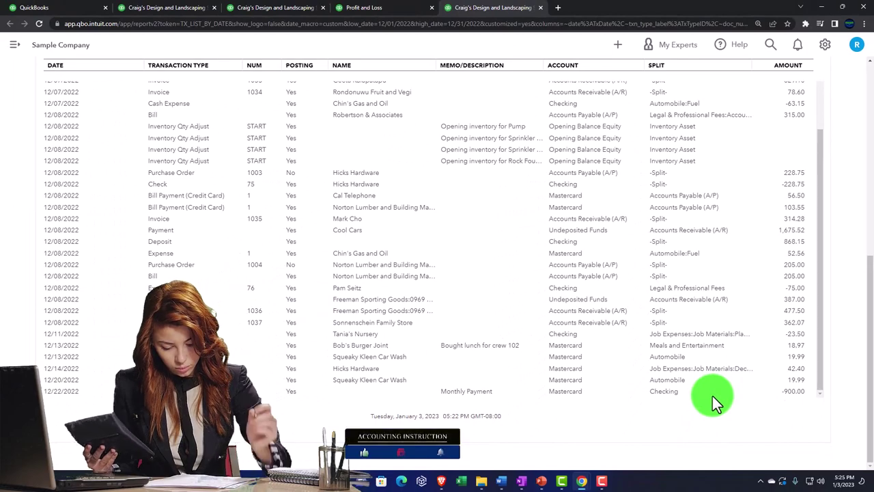
Export the December 2022 Transaction List by Date to Excel, open the downloaded workbook and enable editing
{"action": "scroll", "coordinate": [712, 397], "scroll_direction": "up", "scroll_amount": 8}
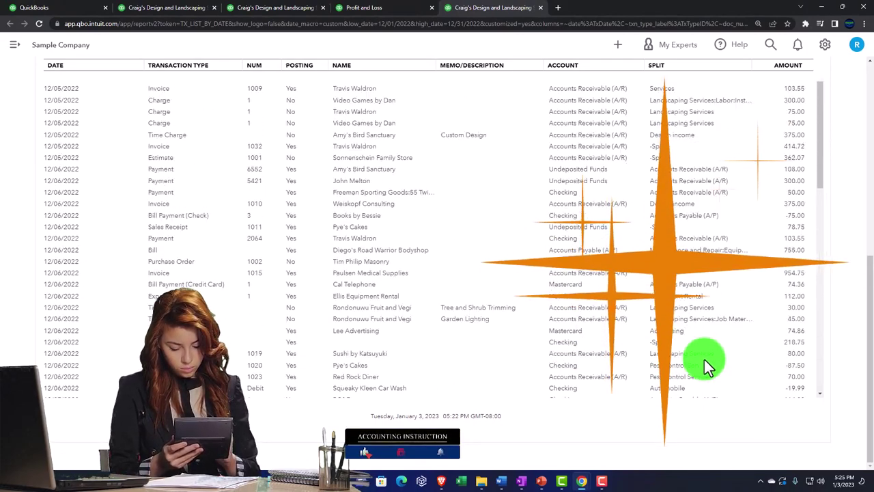
{"action": "scroll", "coordinate": [704, 359], "scroll_direction": "up", "scroll_amount": 10}
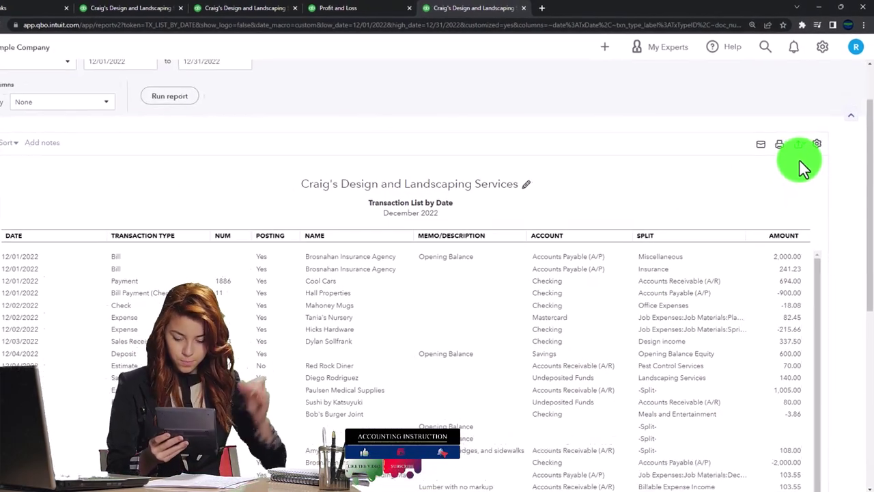
{"action": "left_click", "coordinate": [799, 144]}
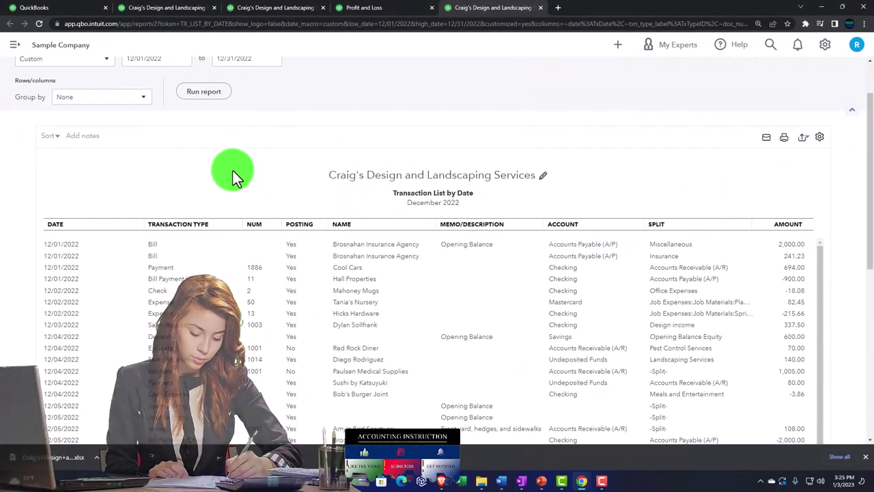
{"action": "left_click", "coordinate": [41, 457]}
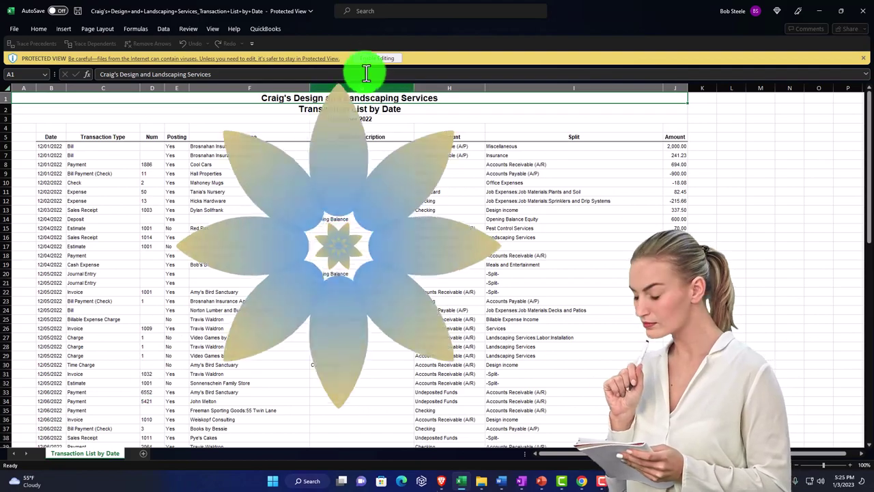
{"action": "left_click", "coordinate": [369, 58]}
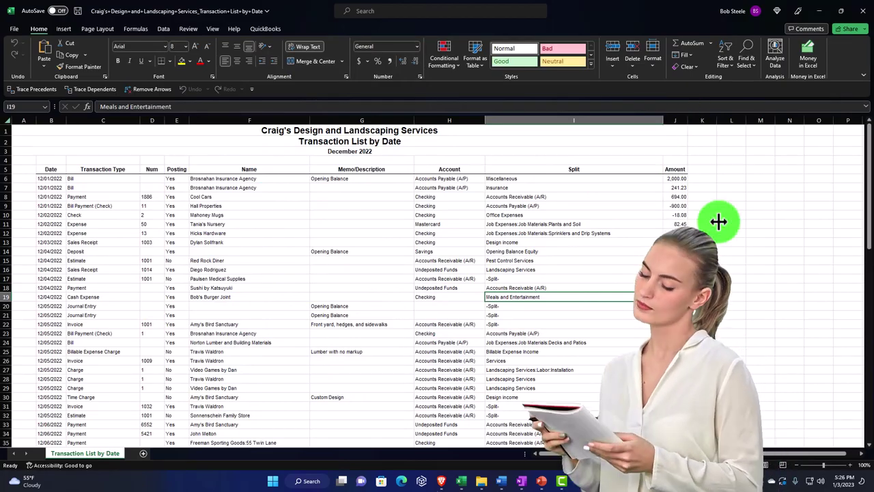
Enter a COUNT formula below the last transaction in column J, covering all the amounts in the Amount column
{"action": "scroll", "coordinate": [706, 187], "scroll_direction": "down", "scroll_amount": 18}
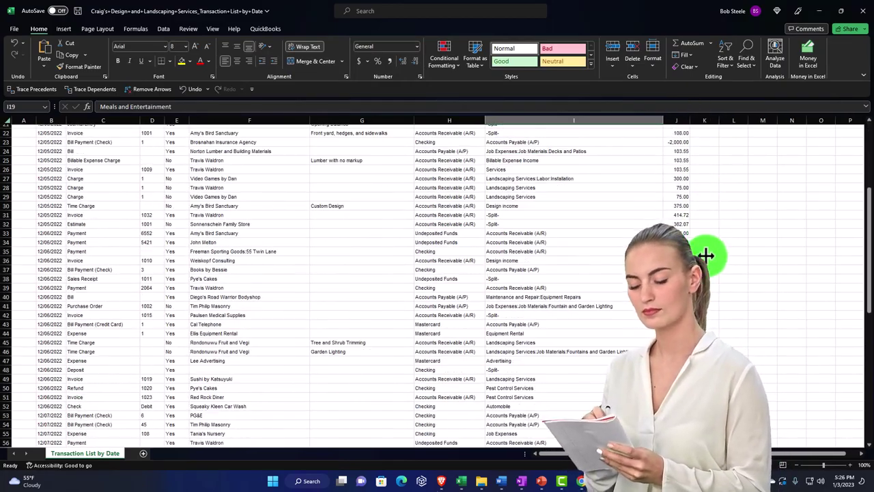
{"action": "scroll", "coordinate": [736, 261], "scroll_direction": "down", "scroll_amount": 2}
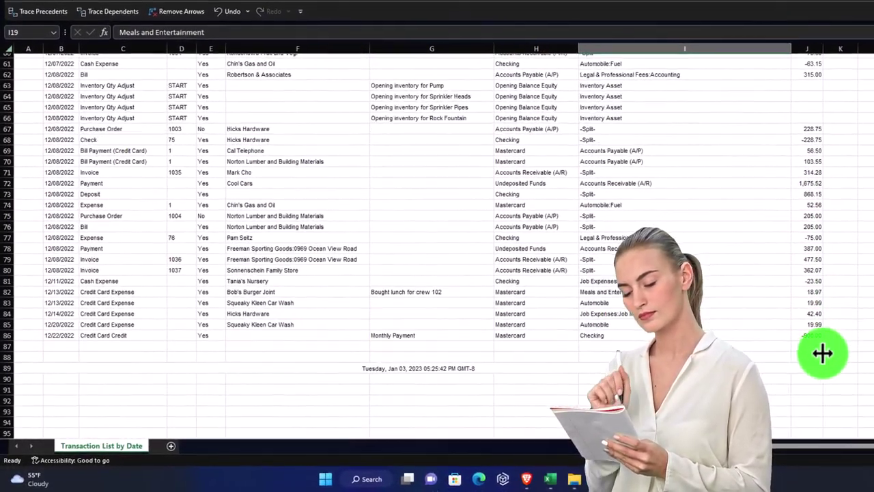
{"action": "left_click", "coordinate": [711, 373]}
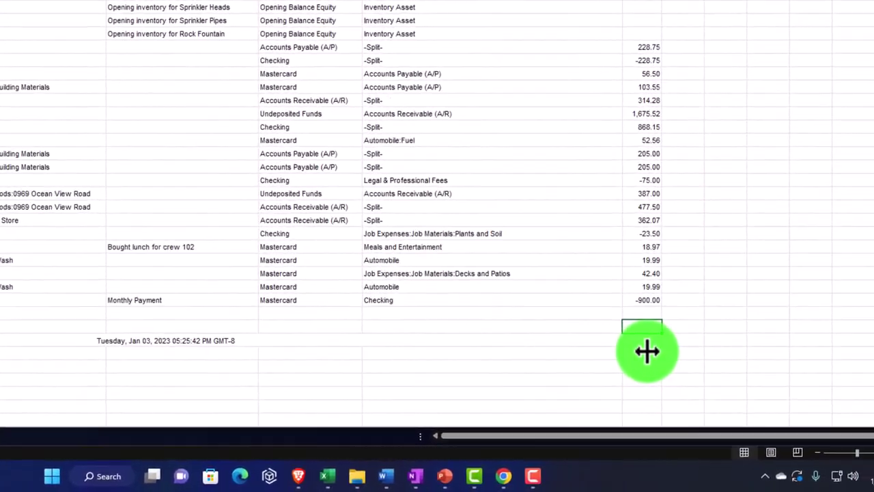
{"action": "type", "text": "="}
{"action": "type", "text": "count"}
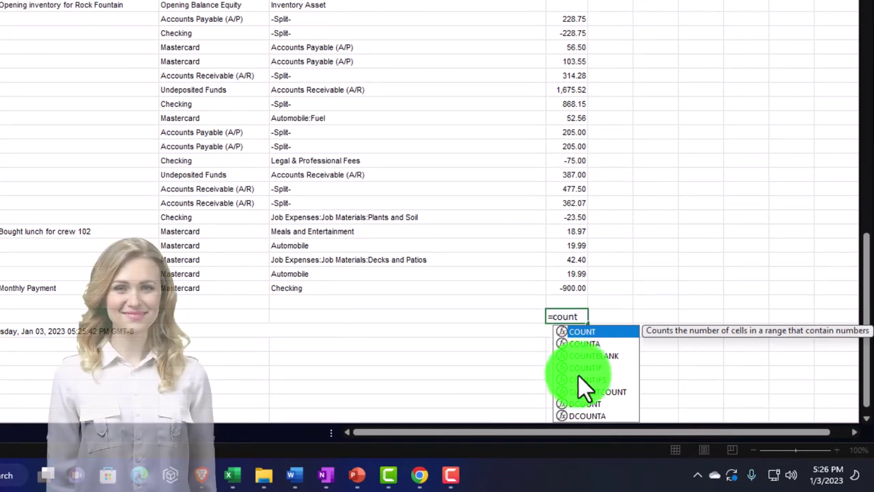
{"action": "left_click", "coordinate": [581, 379]}
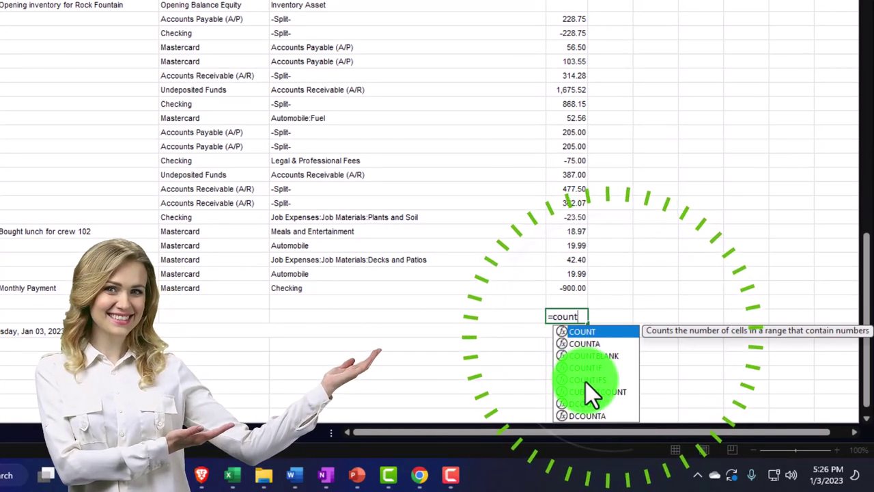
{"action": "double_click", "coordinate": [581, 332]}
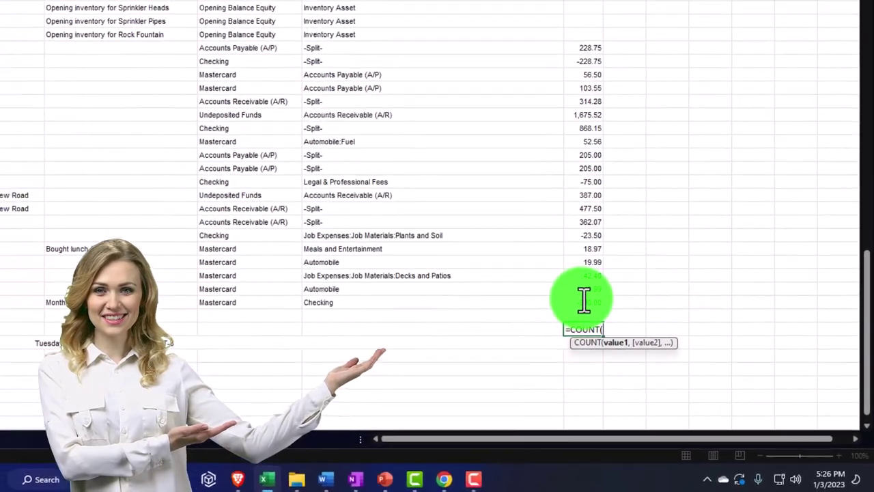
{"action": "left_click_drag", "start_coordinate": [574, 294], "coordinate": [635, 84]}
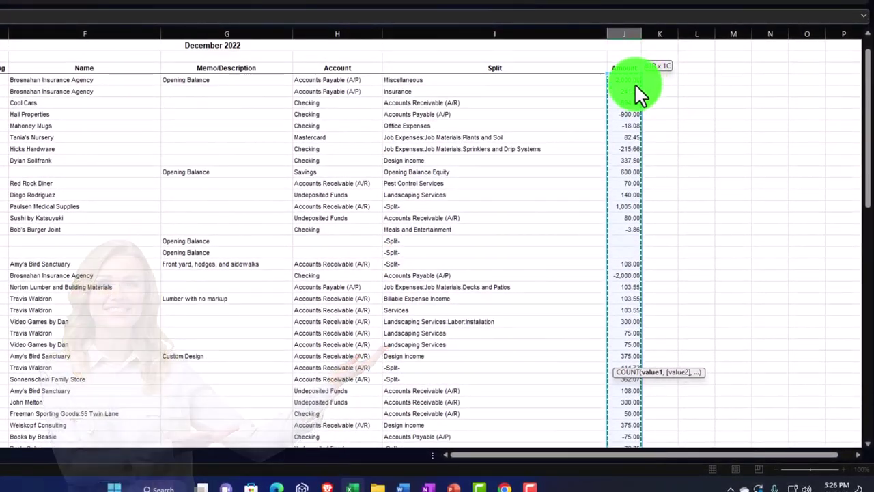
{"action": "key", "text": "Return"}
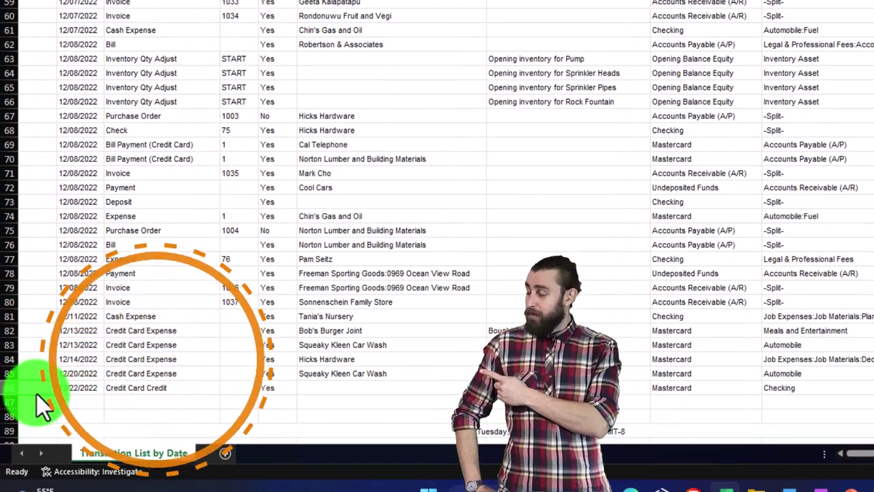
Inspect the Amount column's blank cells for the journal entries and inventory adjustments, and return to the QuickBooks report's transaction types
{"action": "scroll", "coordinate": [40, 407], "scroll_direction": "up", "scroll_amount": 20}
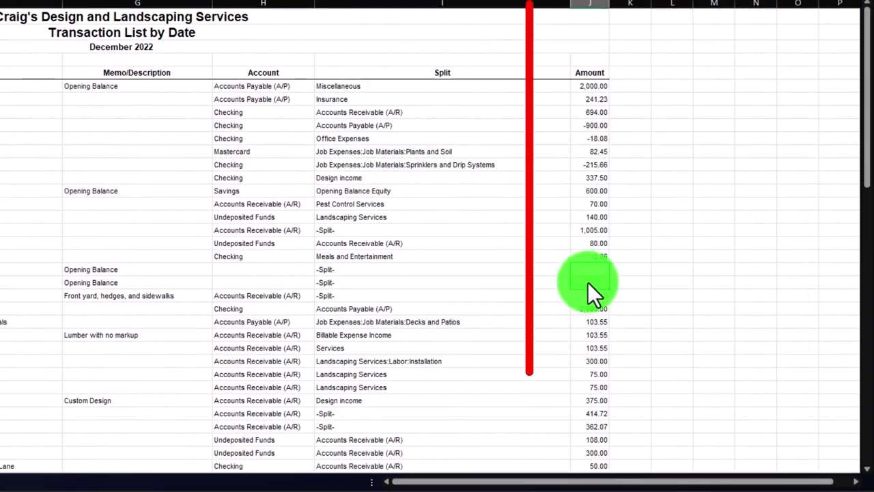
{"action": "scroll", "coordinate": [587, 285], "scroll_direction": "down", "scroll_amount": 13}
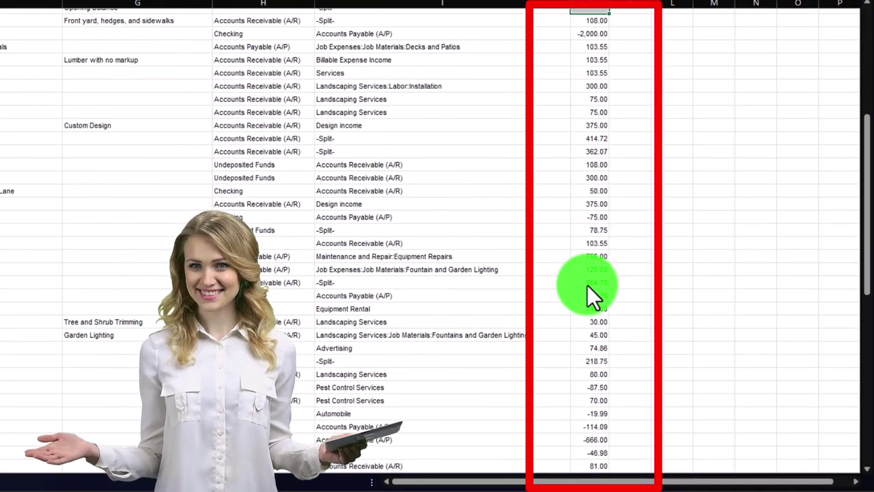
{"action": "left_click", "coordinate": [597, 320]}
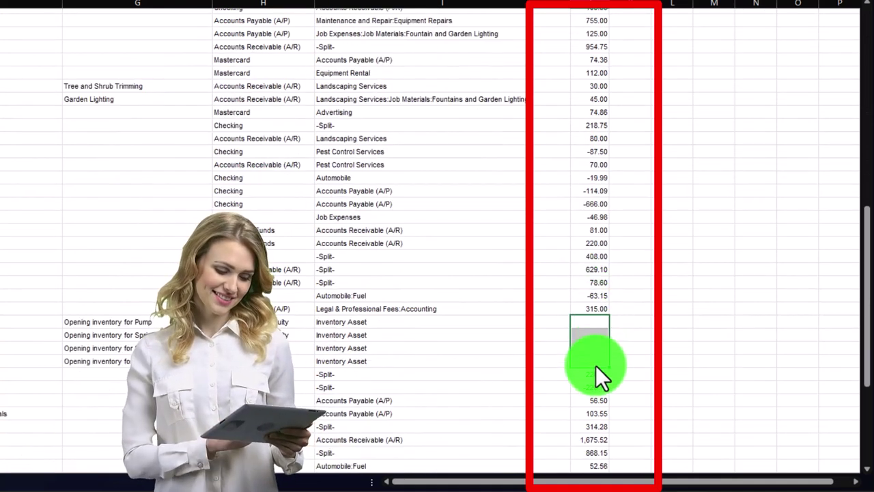
{"action": "scroll", "coordinate": [595, 369], "scroll_direction": "down", "scroll_amount": 6}
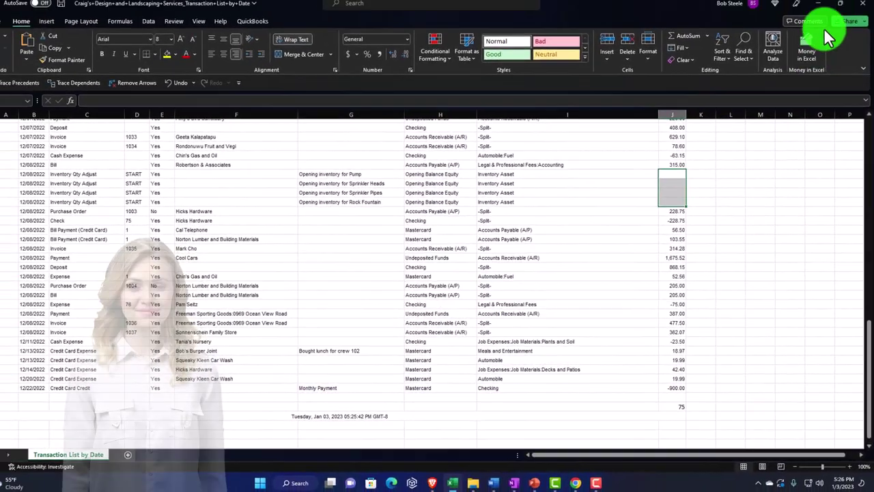
{"action": "left_click", "coordinate": [819, 3]}
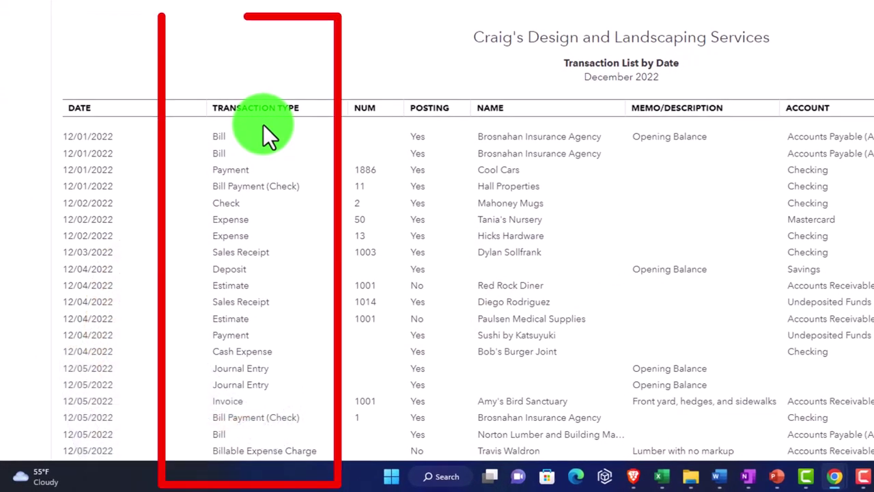
{"action": "scroll", "coordinate": [264, 127], "scroll_direction": "down", "scroll_amount": 2}
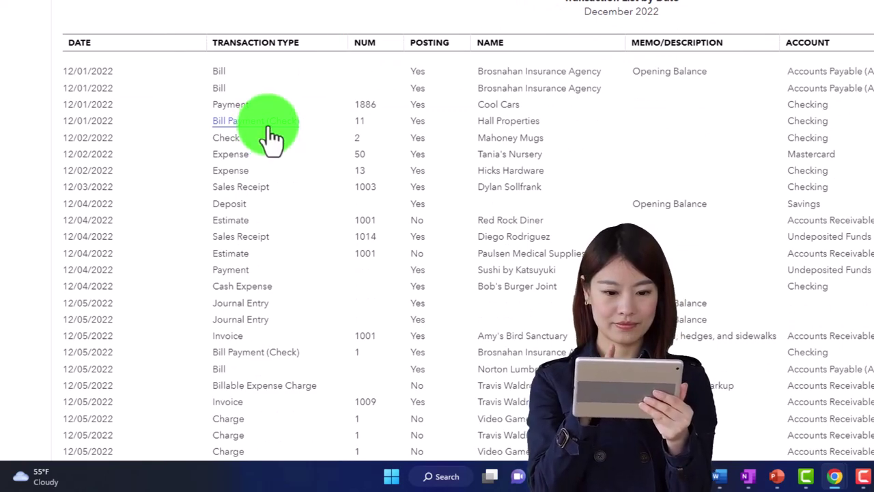
Open the Expense Transactions list in the first QuickBooks tab and view the transaction types available in its filter
{"action": "left_click", "coordinate": [66, 10]}
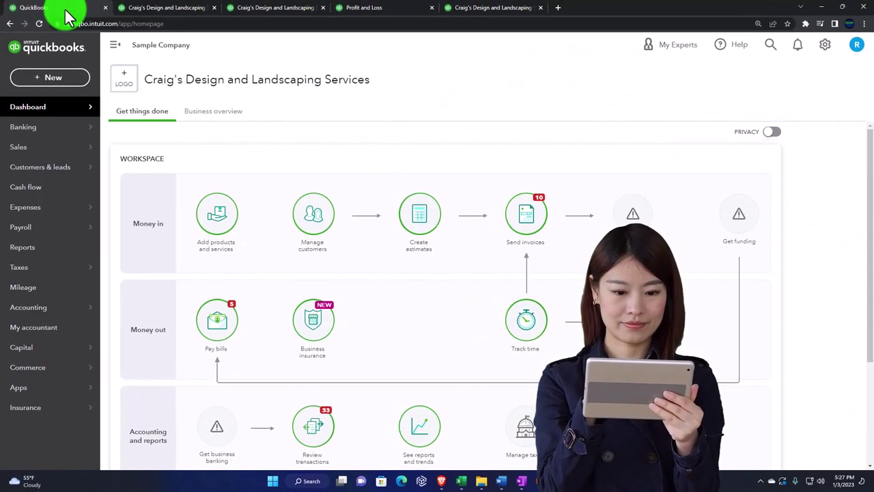
{"action": "left_click", "coordinate": [52, 213]}
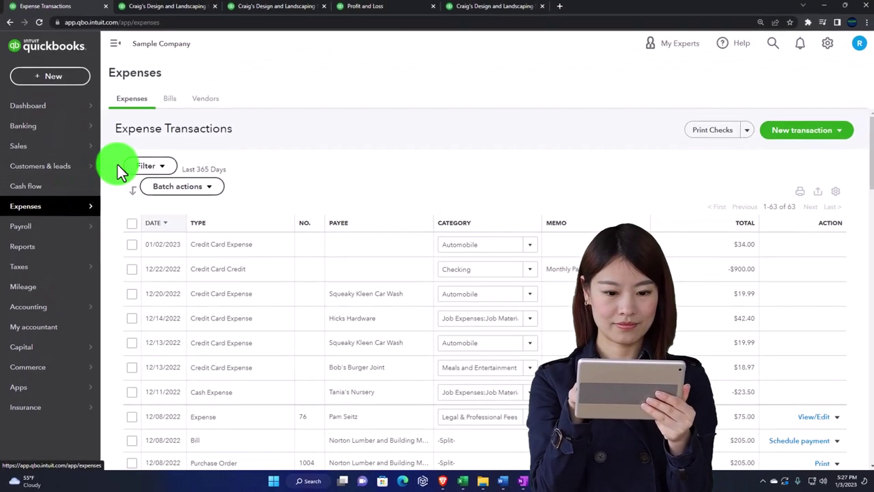
{"action": "left_click", "coordinate": [116, 51]}
{"action": "left_click", "coordinate": [44, 165]}
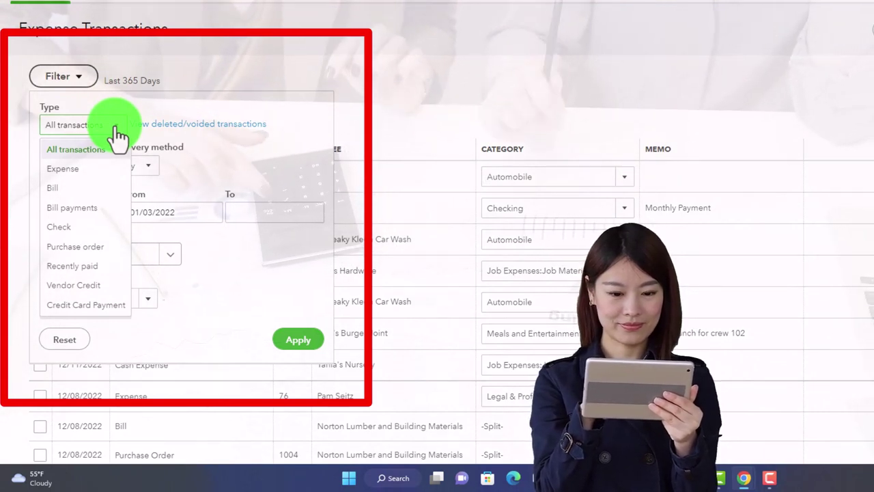
{"action": "left_click", "coordinate": [118, 134]}
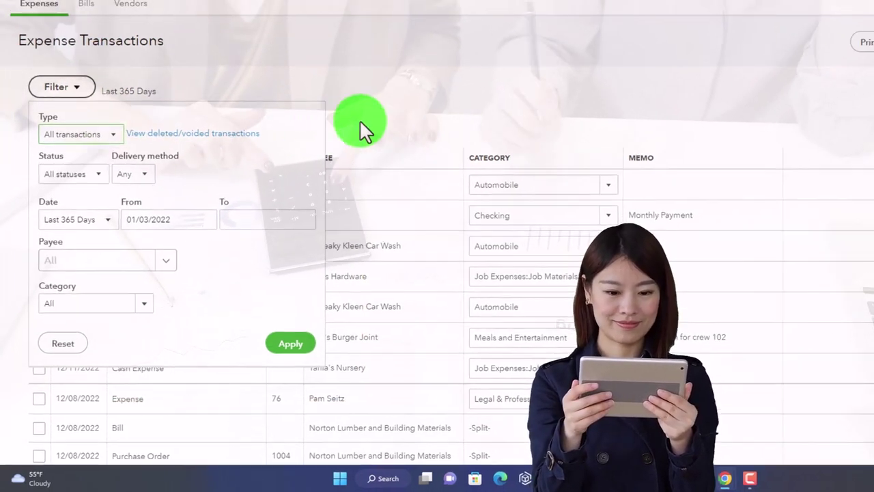
{"action": "left_click", "coordinate": [14, 45]}
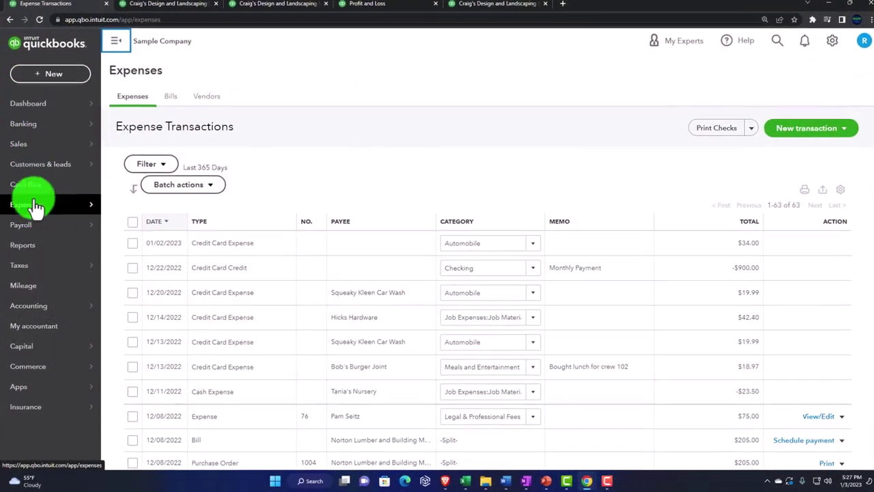
Open the All Sales list in the first QuickBooks tab and view the sales transactions and their type filter
{"action": "left_click", "coordinate": [27, 150]}
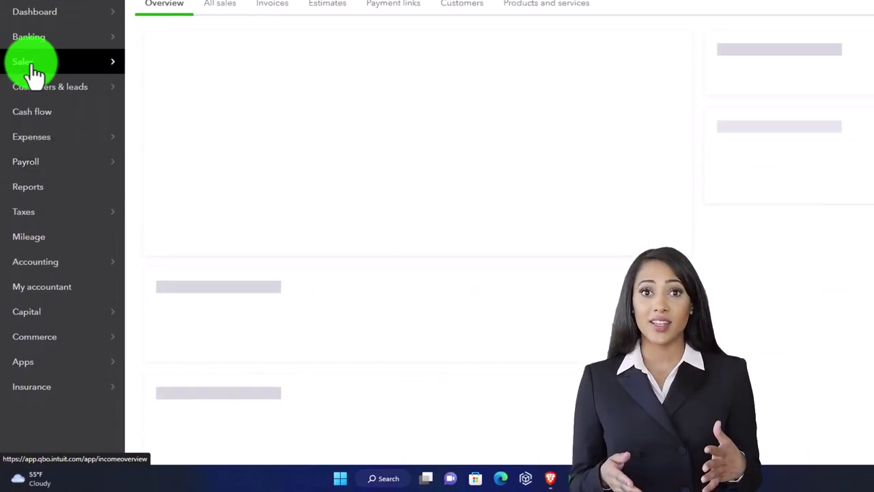
{"action": "left_click", "coordinate": [272, 4]}
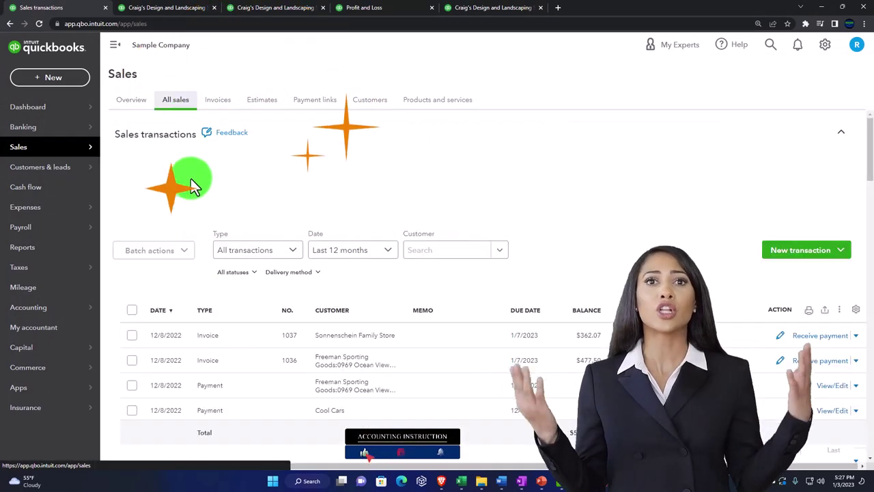
{"action": "scroll", "coordinate": [185, 225], "scroll_direction": "down", "scroll_amount": 1}
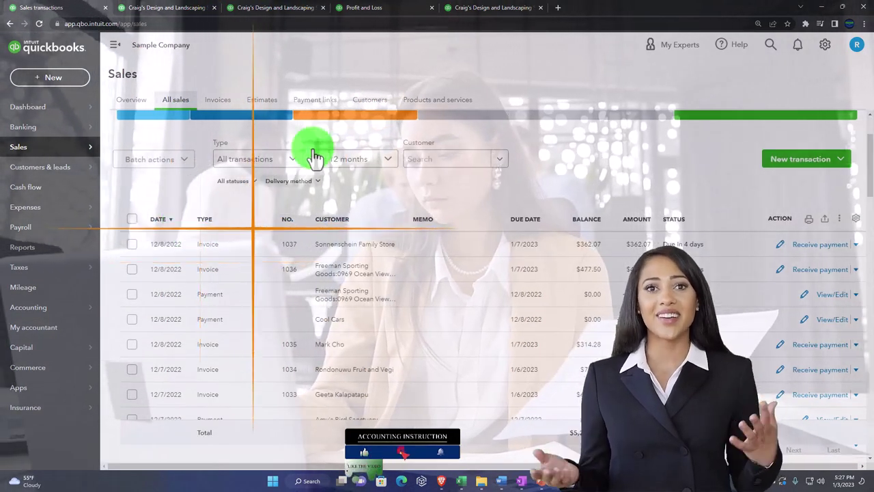
Filter the Transaction List by Date report to the Bill and Bill Payment (Check) transaction types and run it
{"action": "left_click", "coordinate": [482, 8]}
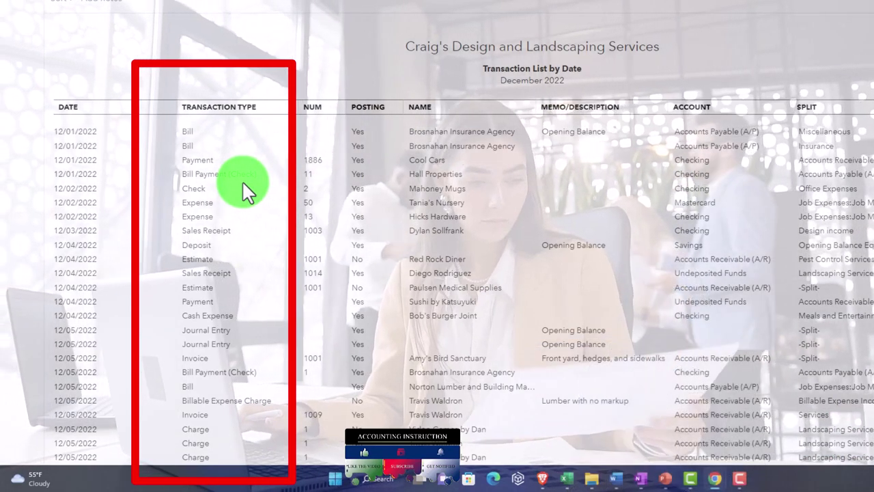
{"action": "scroll", "coordinate": [242, 181], "scroll_direction": "up", "scroll_amount": 3}
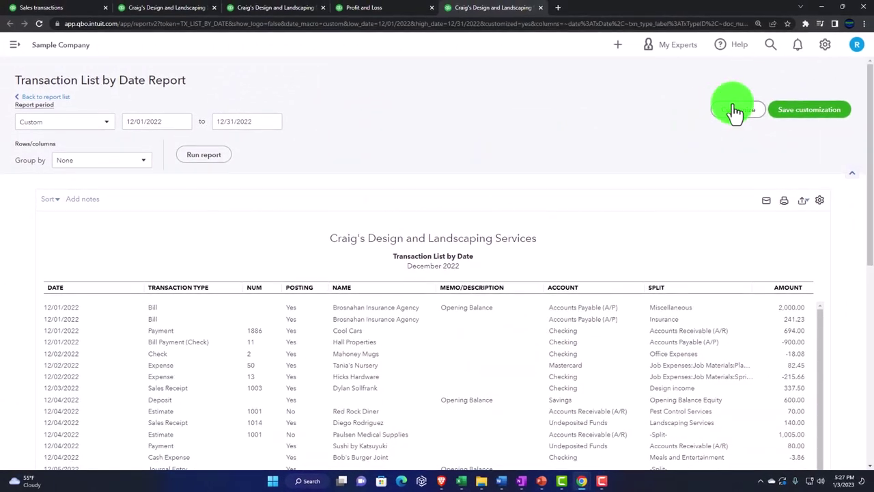
{"action": "left_click", "coordinate": [735, 111]}
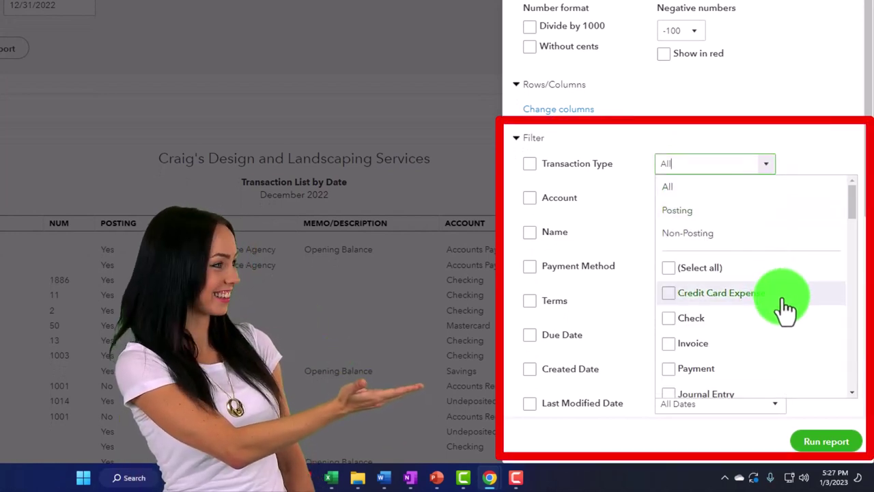
{"action": "scroll", "coordinate": [786, 311], "scroll_direction": "down", "scroll_amount": 3}
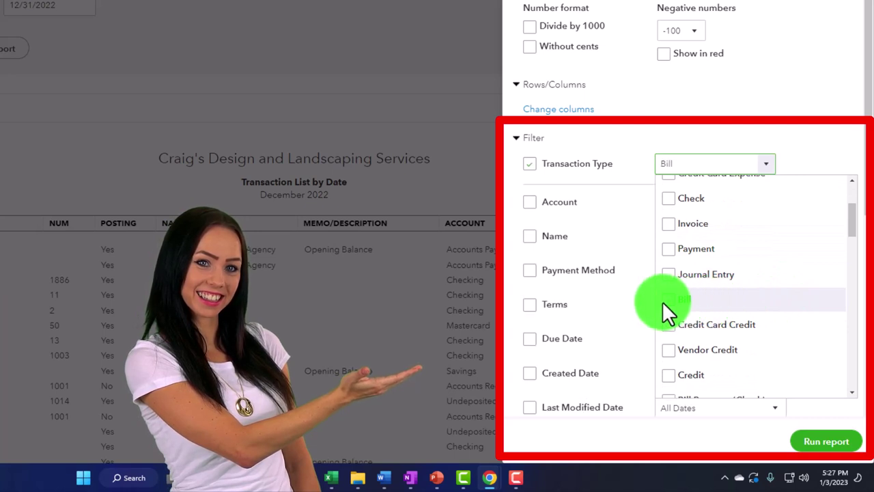
{"action": "left_click", "coordinate": [664, 302]}
{"action": "scroll", "coordinate": [722, 369], "scroll_direction": "down", "scroll_amount": 1}
{"action": "left_click", "coordinate": [811, 445]}
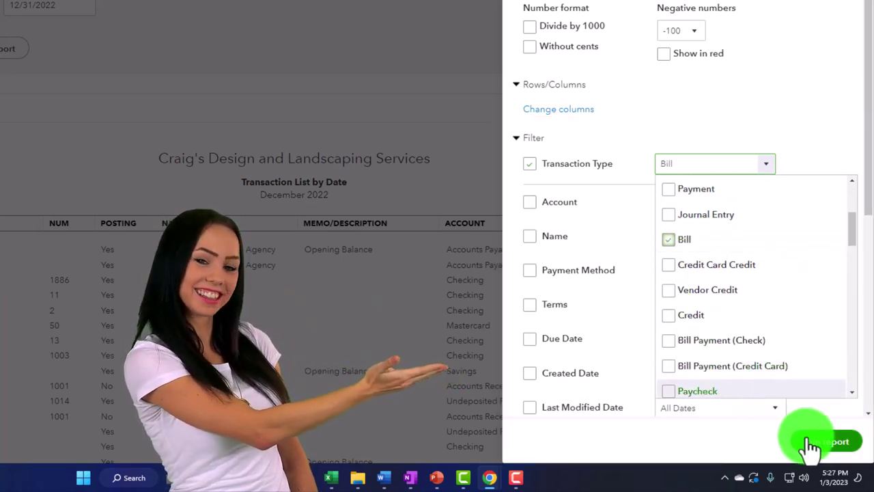
{"action": "scroll", "coordinate": [760, 321], "scroll_direction": "down", "scroll_amount": 1}
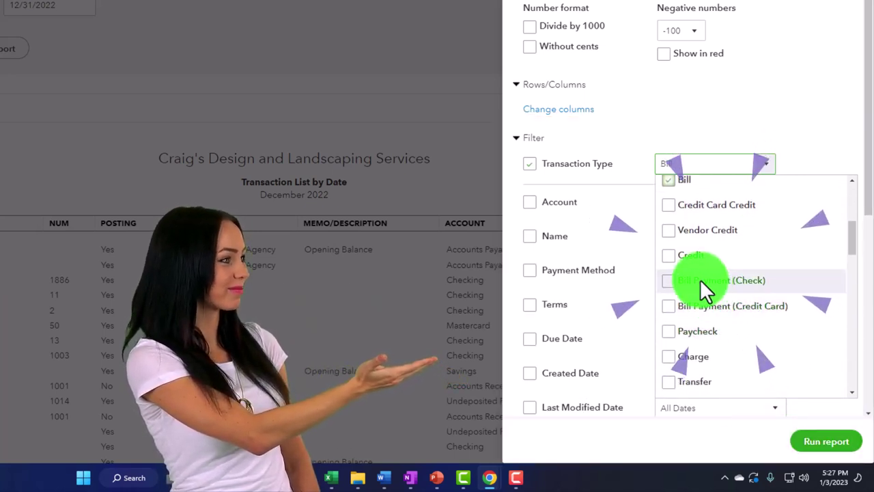
{"action": "left_click", "coordinate": [673, 280]}
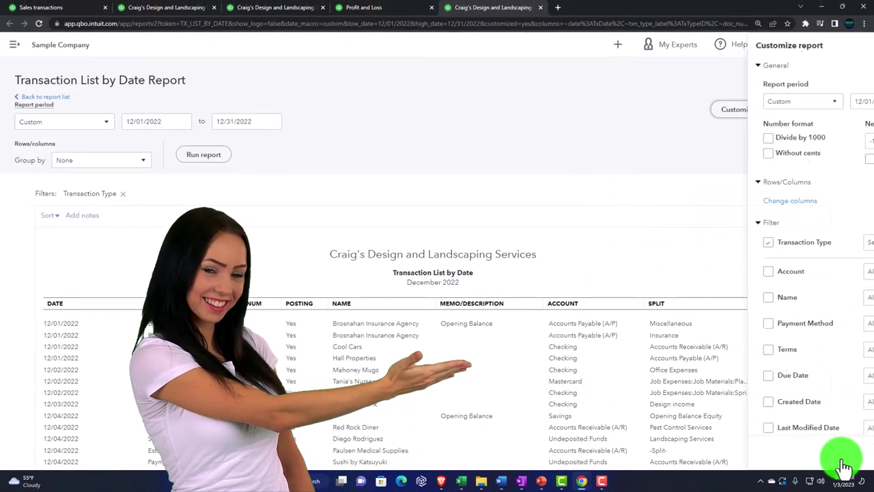
{"action": "left_click", "coordinate": [826, 441]}
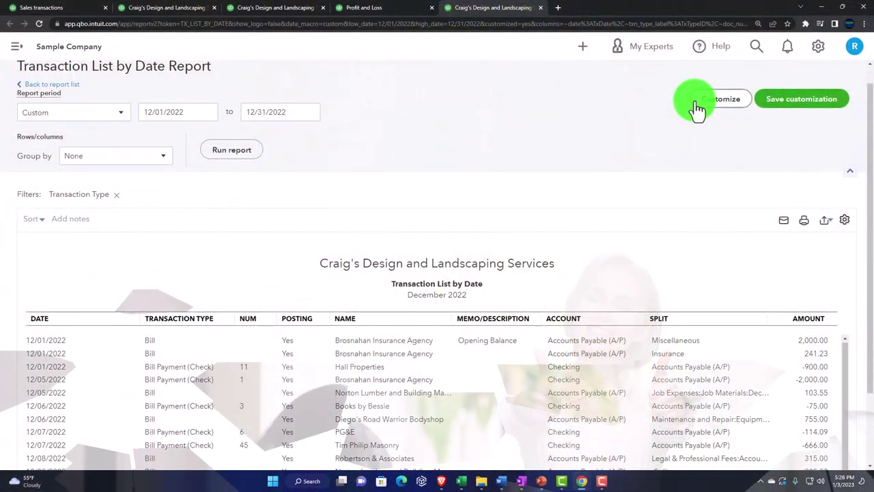
Open the Transaction List with Splits report from the Reports page in a new browser tab
{"action": "scroll", "coordinate": [491, 206], "scroll_direction": "up", "scroll_amount": 2}
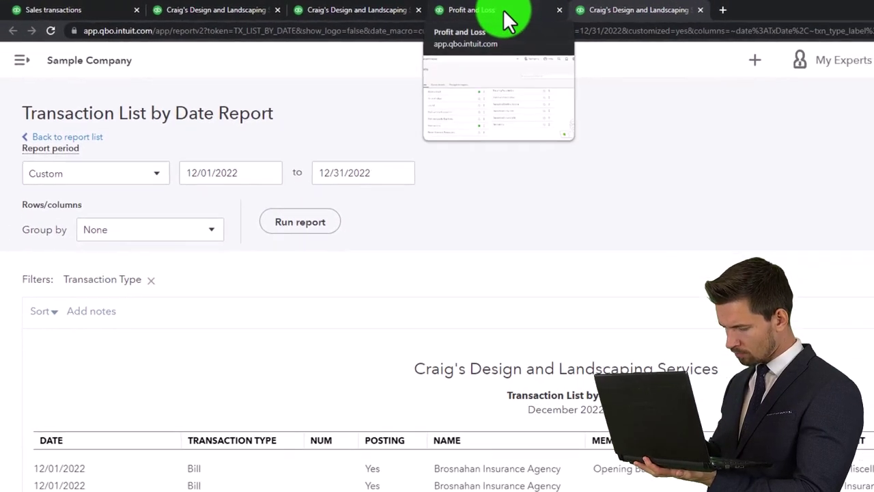
{"action": "left_click", "coordinate": [557, 12]}
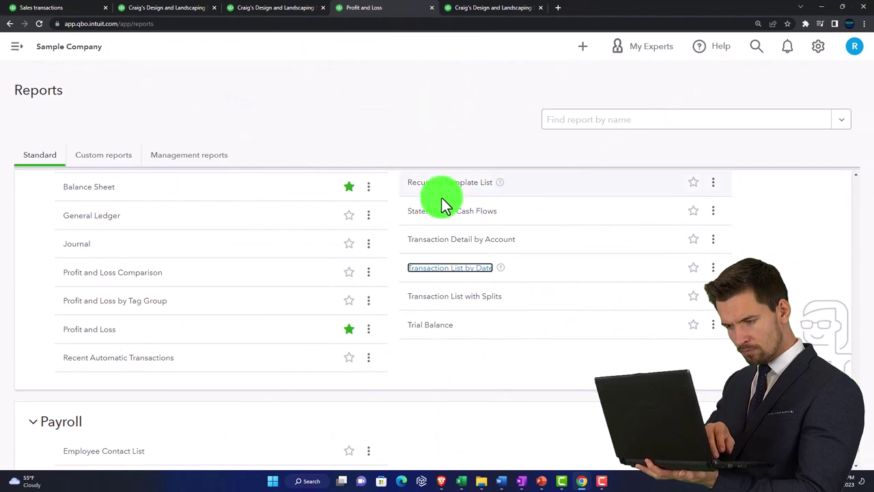
{"action": "left_click", "coordinate": [466, 298]}
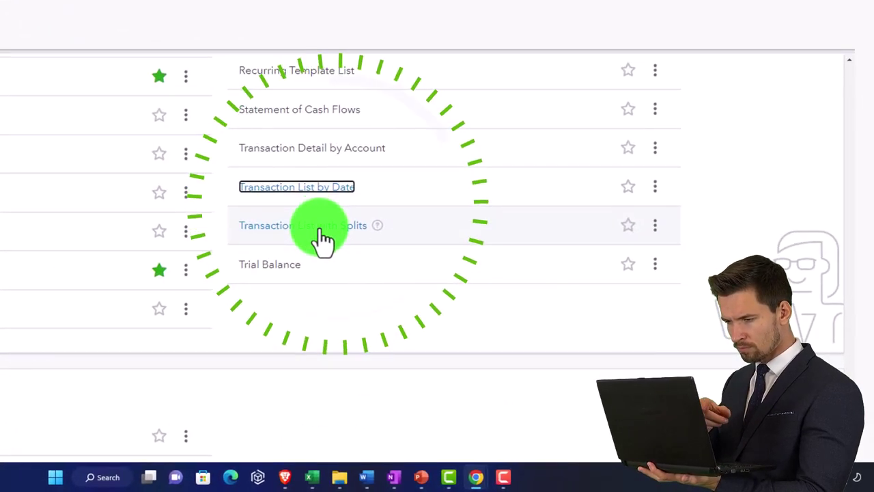
{"action": "right_click", "coordinate": [324, 239]}
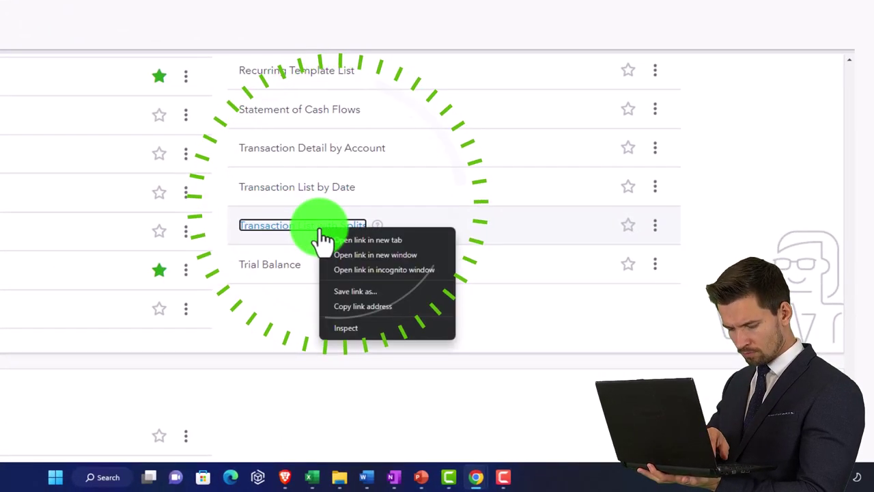
{"action": "left_click", "coordinate": [355, 240]}
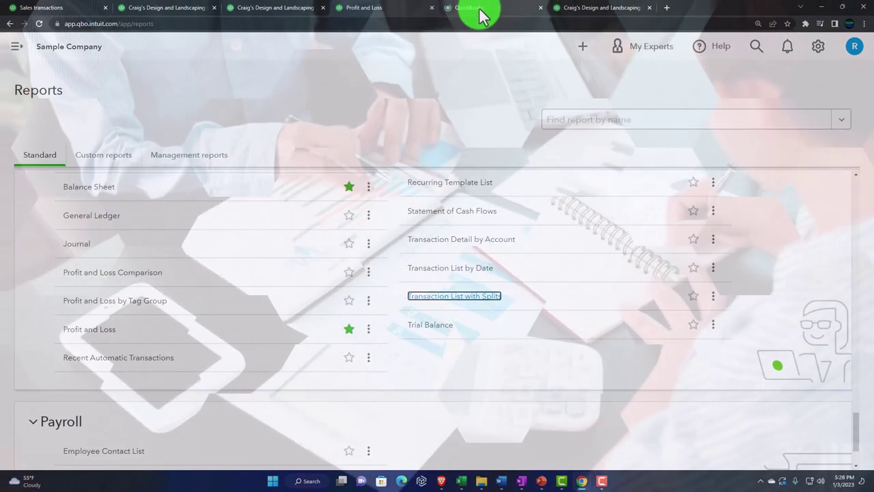
{"action": "left_click", "coordinate": [478, 12]}
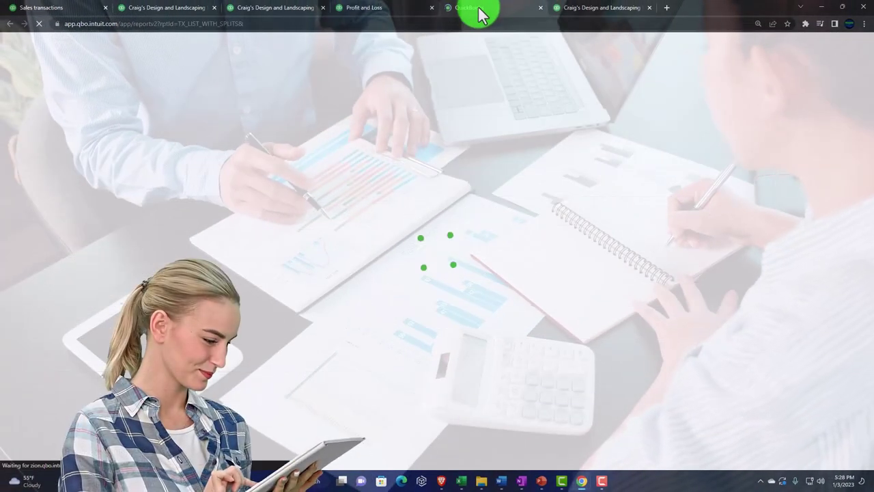
Remove the transaction type filter from the Transaction List by Date report and rerun it for all types
{"action": "left_click", "coordinate": [584, 13]}
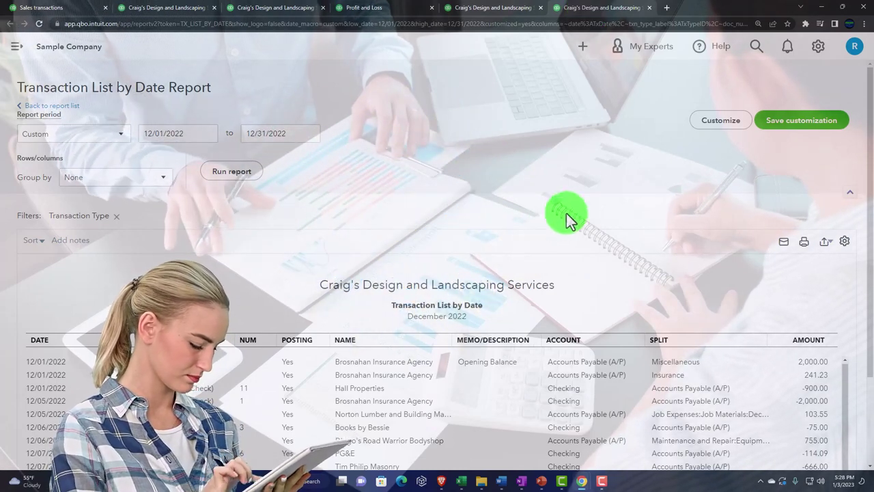
{"action": "left_click", "coordinate": [721, 120]}
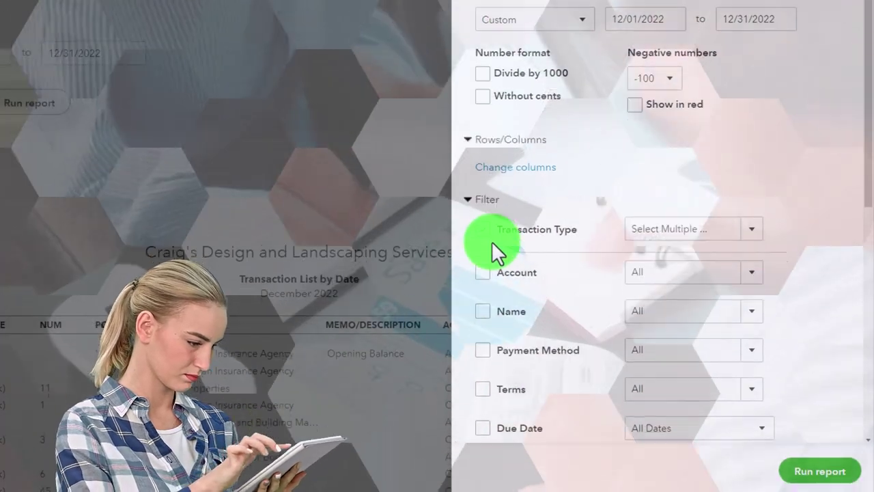
{"action": "left_click", "coordinate": [492, 240]}
{"action": "scroll", "coordinate": [492, 241], "scroll_direction": "down", "scroll_amount": 1}
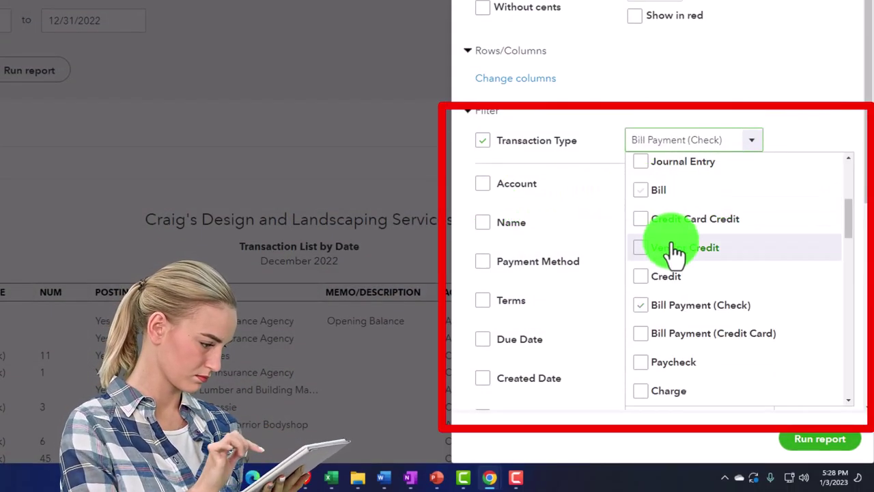
{"action": "scroll", "coordinate": [679, 283], "scroll_direction": "down", "scroll_amount": 3}
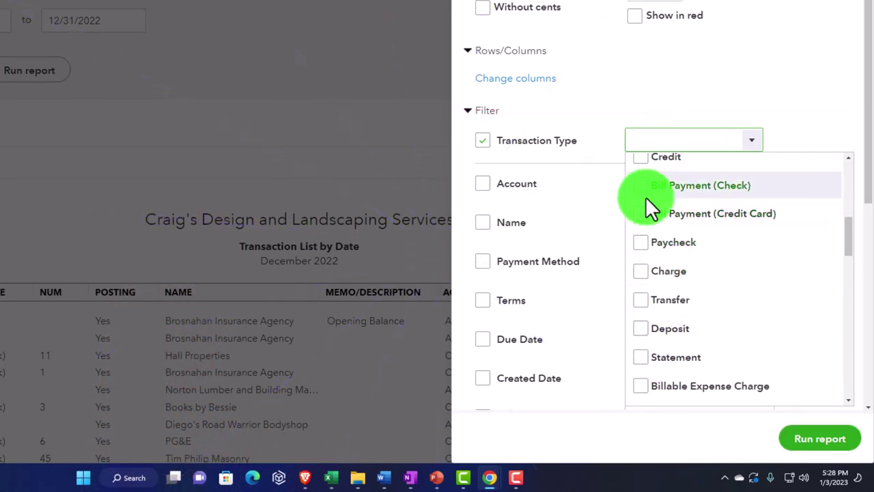
{"action": "left_click", "coordinate": [483, 140]}
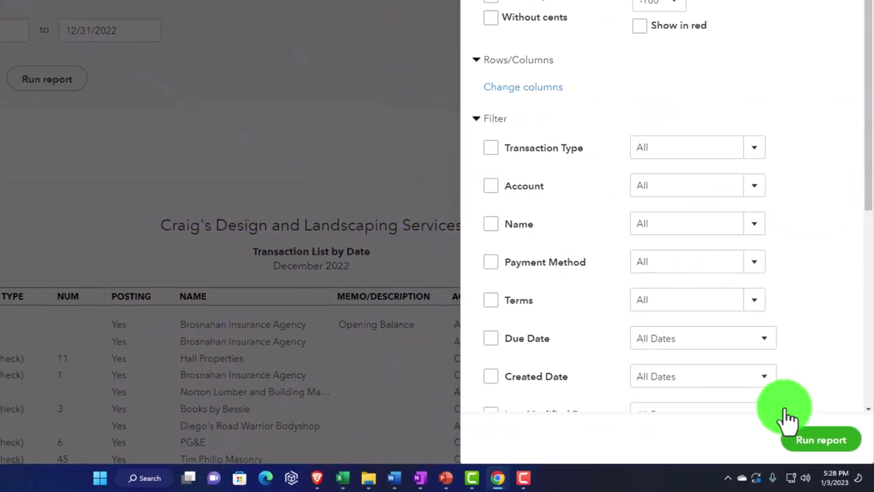
{"action": "left_click", "coordinate": [828, 446]}
Examine the report's Account and Split columns, open the Pye's Cakes sales receipt behind a split entry, and close it
{"action": "scroll", "coordinate": [393, 327], "scroll_direction": "down", "scroll_amount": 2}
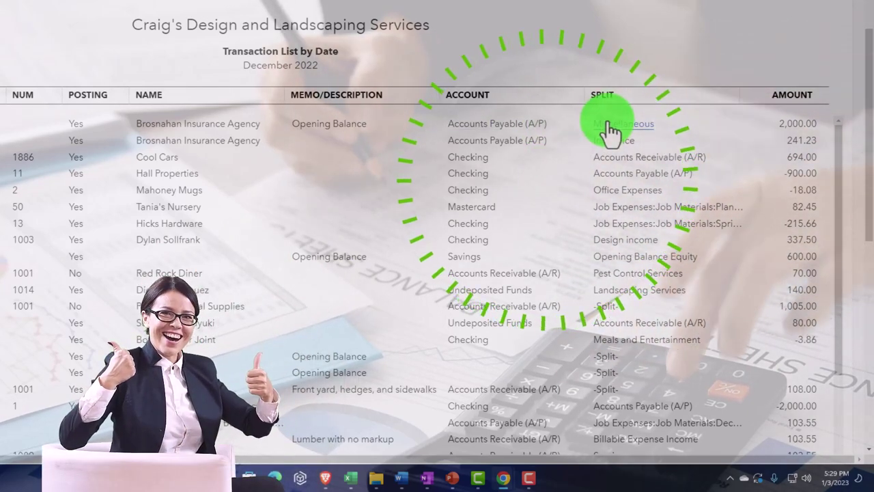
{"action": "scroll", "coordinate": [606, 130], "scroll_direction": "down", "scroll_amount": 3}
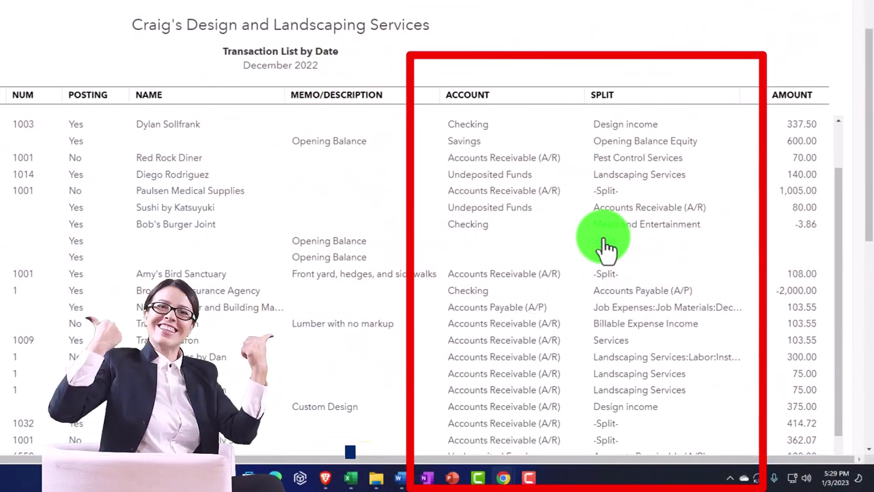
{"action": "scroll", "coordinate": [608, 249], "scroll_direction": "down", "scroll_amount": 5}
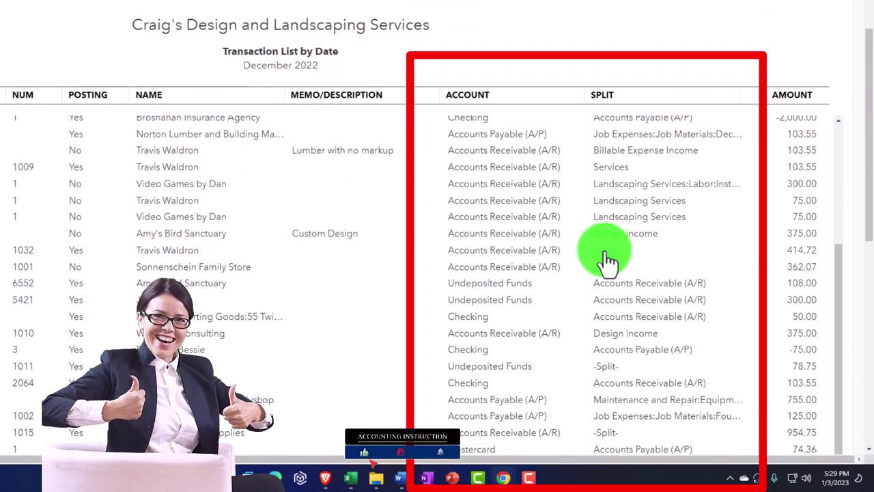
{"action": "scroll", "coordinate": [615, 260], "scroll_direction": "down", "scroll_amount": 2}
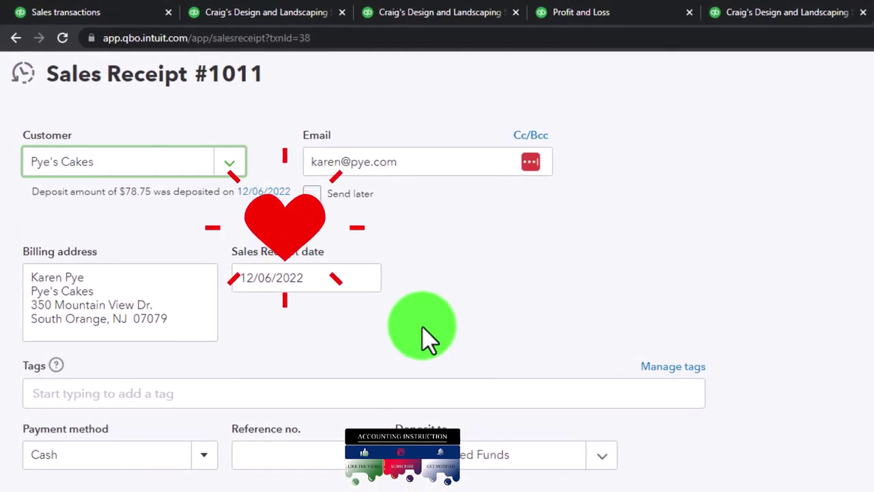
{"action": "left_click", "coordinate": [855, 44]}
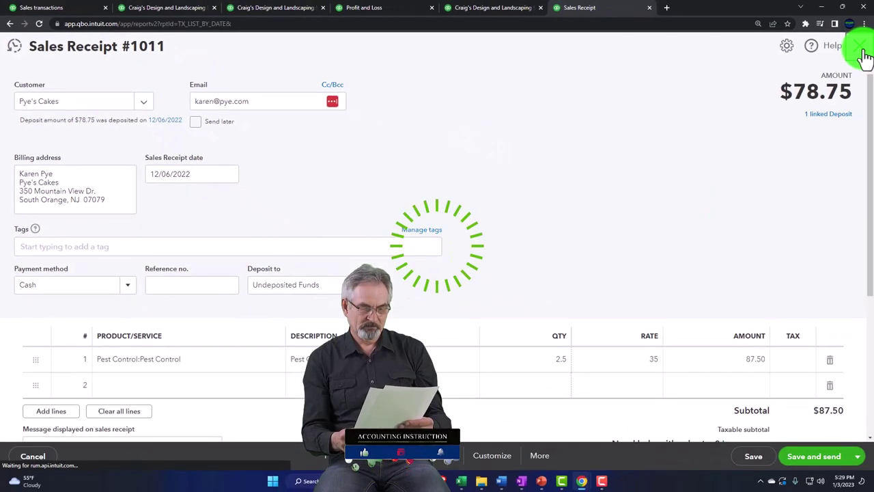
Run the Transaction List with Splits report for the period 01/01/2022 to 12/31/2022
{"action": "left_click", "coordinate": [476, 10]}
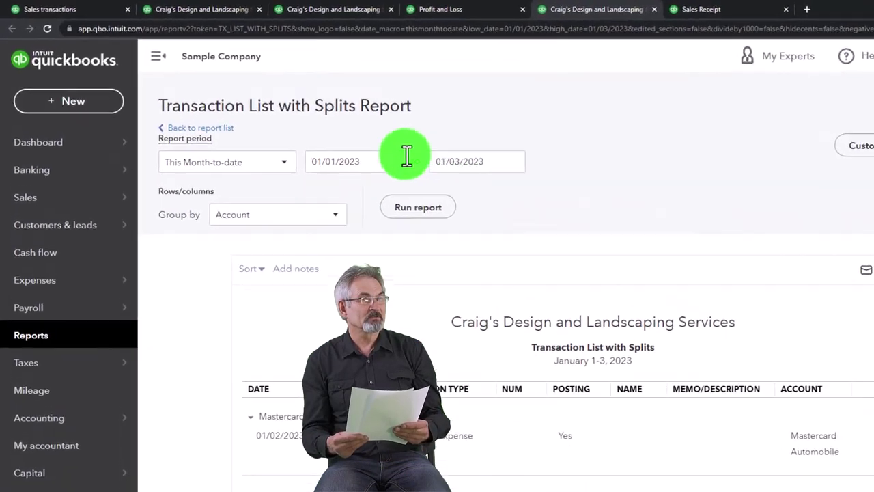
{"action": "left_click", "coordinate": [296, 133]}
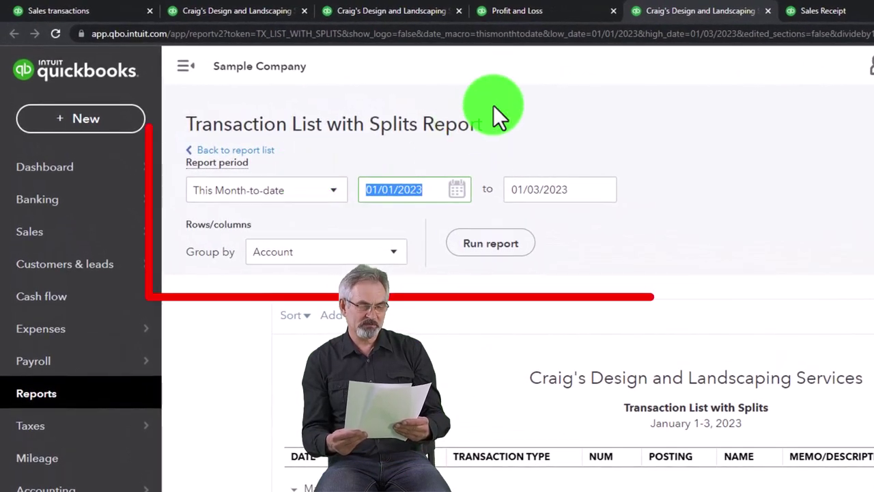
{"action": "type", "text": "01012022"}
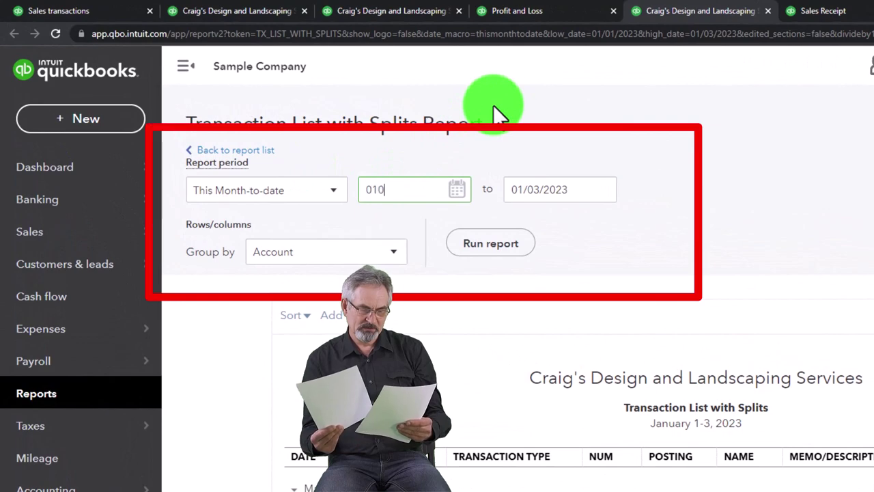
{"action": "key", "text": "Tab"}
{"action": "type", "text": "12/31/2022"}
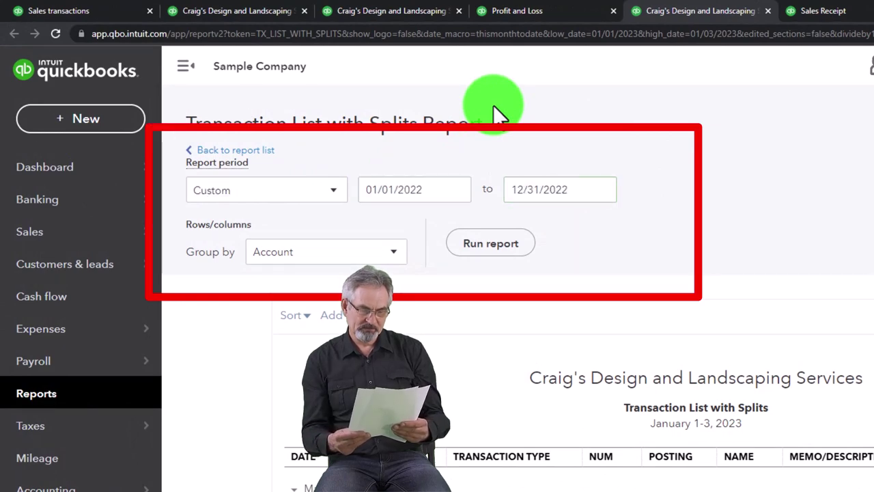
{"action": "left_click", "coordinate": [505, 243]}
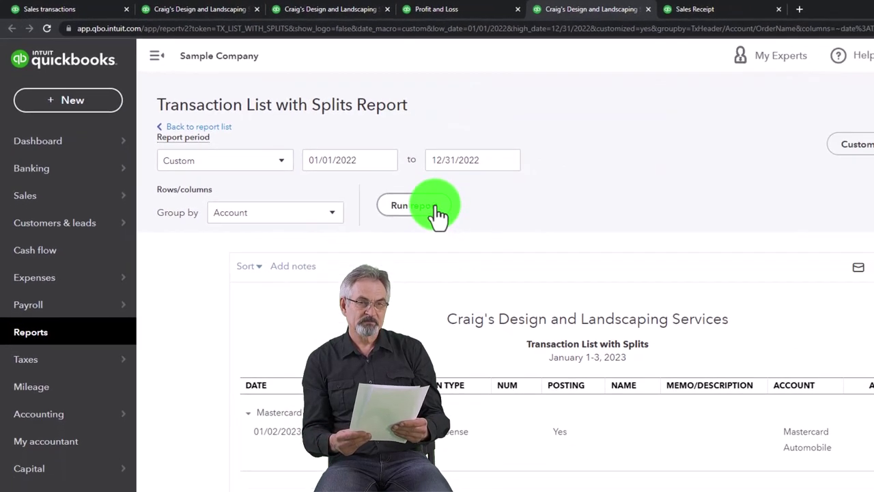
Hide the navigation sidebar and review the accounts and amounts listed for each bill in the splits report
{"action": "scroll", "coordinate": [332, 192], "scroll_direction": "down", "scroll_amount": 2}
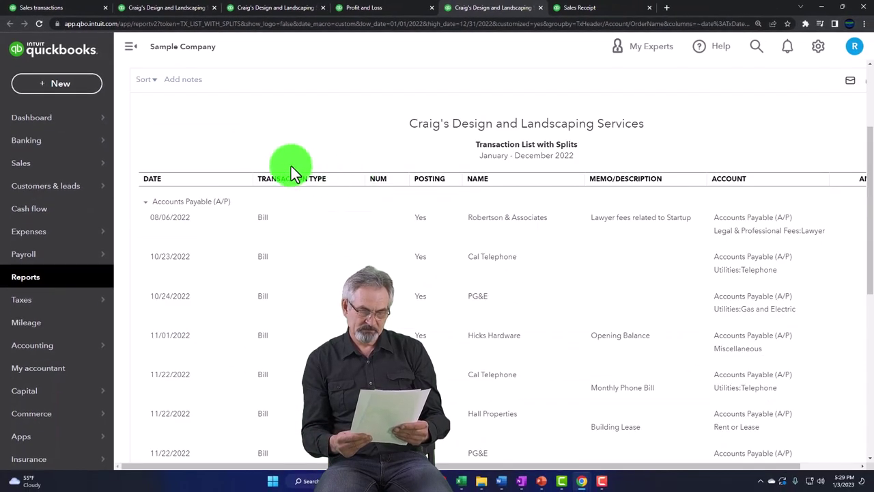
{"action": "left_click", "coordinate": [156, 56]}
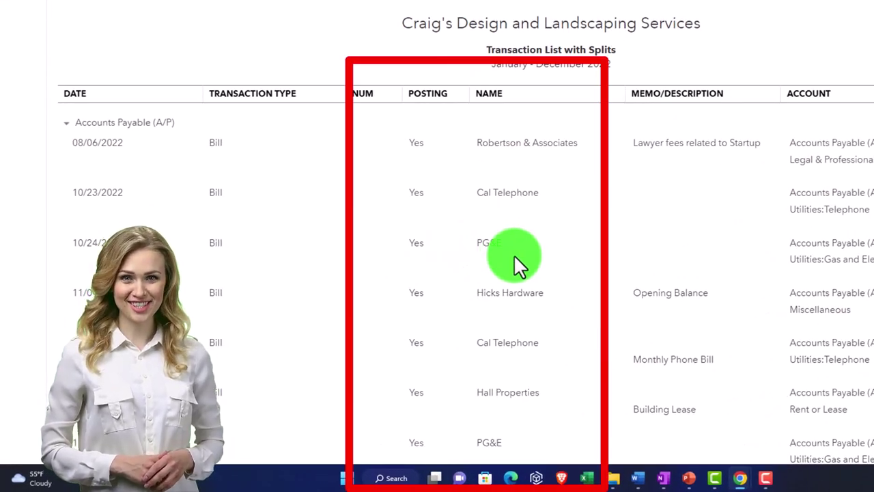
{"action": "scroll", "coordinate": [798, 256], "scroll_direction": "down", "scroll_amount": 1}
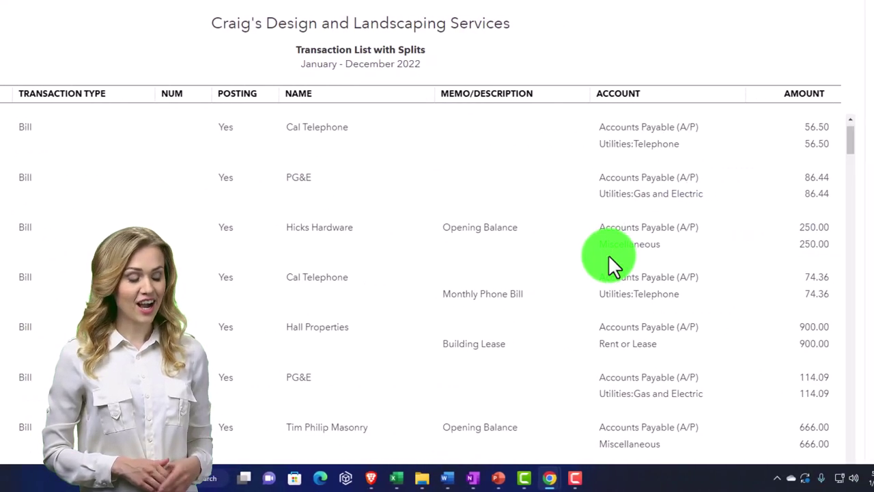
Examine the names, posting status, accounts and amounts of the bills and purchase orders in the splits report
{"action": "scroll", "coordinate": [608, 258], "scroll_direction": "down", "scroll_amount": 5}
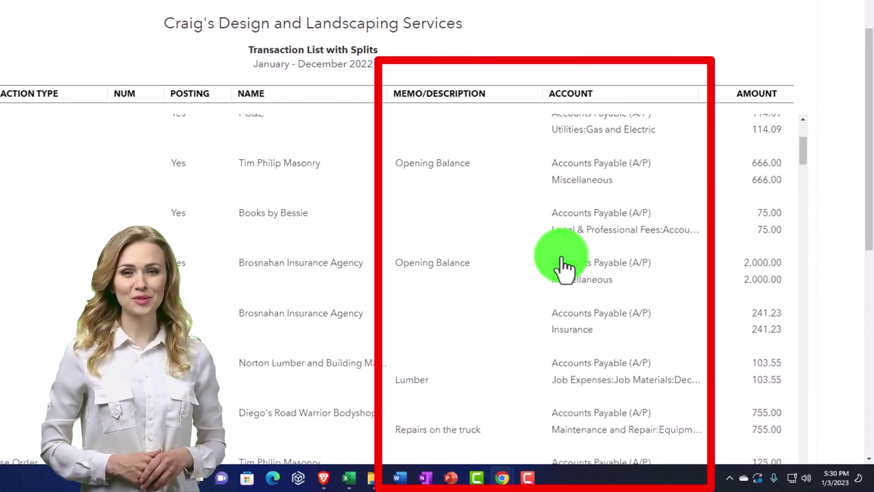
{"action": "scroll", "coordinate": [563, 267], "scroll_direction": "down", "scroll_amount": 5}
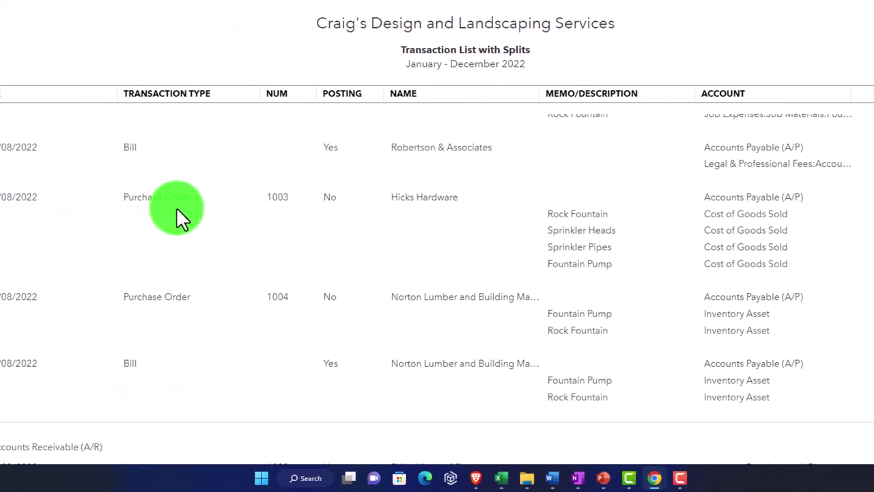
{"action": "scroll", "coordinate": [261, 207], "scroll_direction": "down", "scroll_amount": 1}
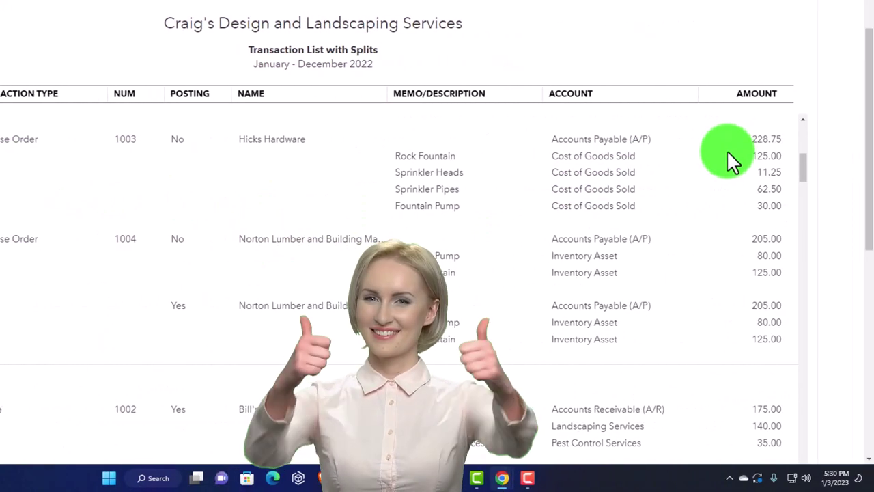
Examine how invoices, credit memos, deposits and credit card expenses are split by account and amount in the splits report
{"action": "scroll", "coordinate": [728, 152], "scroll_direction": "down", "scroll_amount": 6}
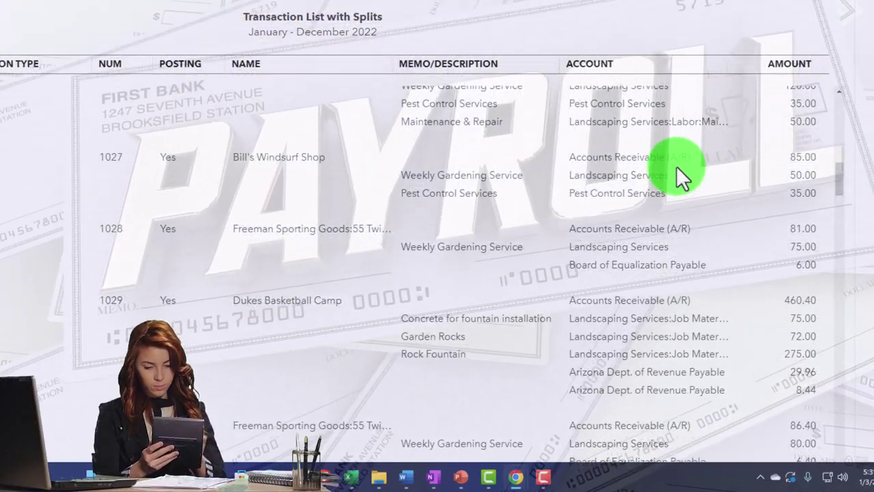
{"action": "scroll", "coordinate": [676, 166], "scroll_direction": "down", "scroll_amount": 2}
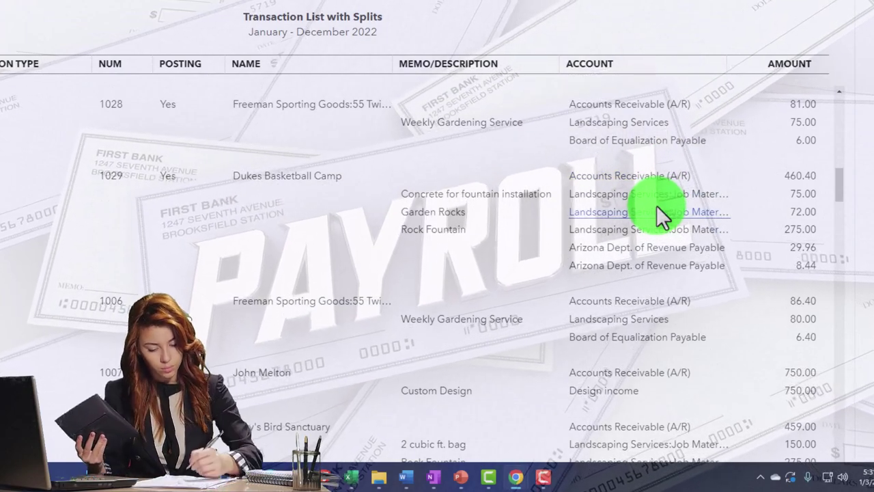
{"action": "scroll", "coordinate": [657, 205], "scroll_direction": "down", "scroll_amount": 3}
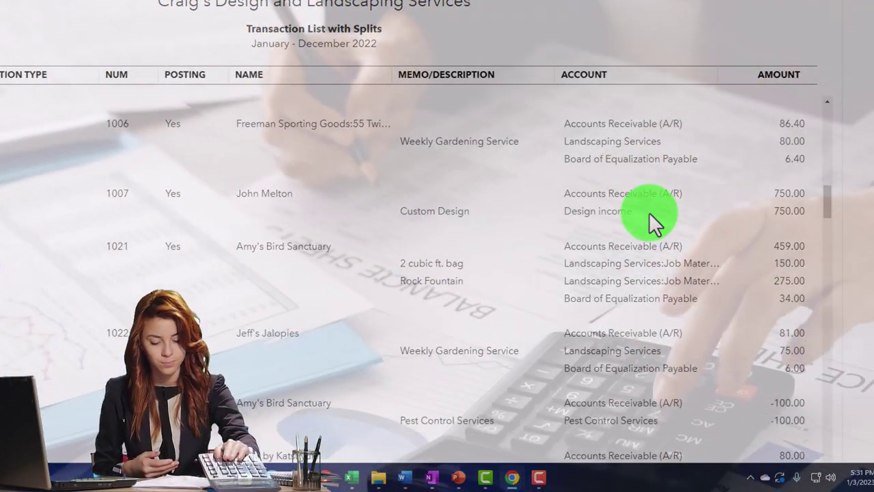
{"action": "left_click", "coordinate": [650, 213]}
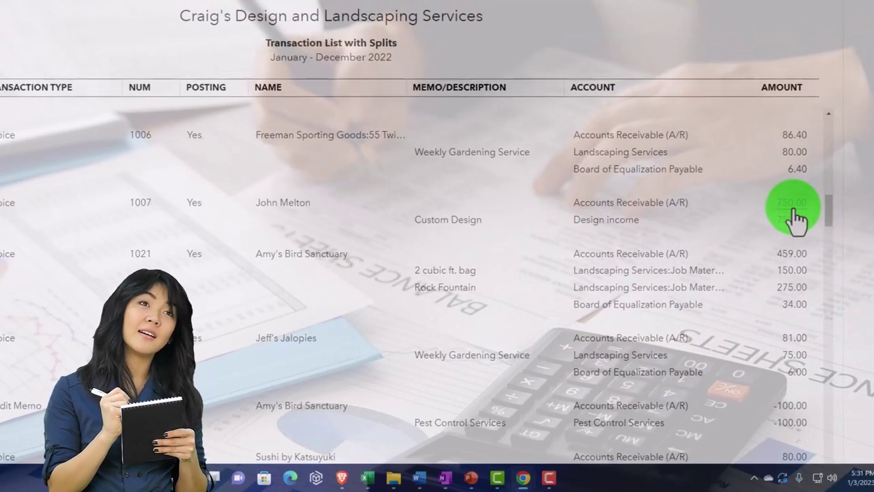
{"action": "scroll", "coordinate": [799, 232], "scroll_direction": "down", "scroll_amount": 3}
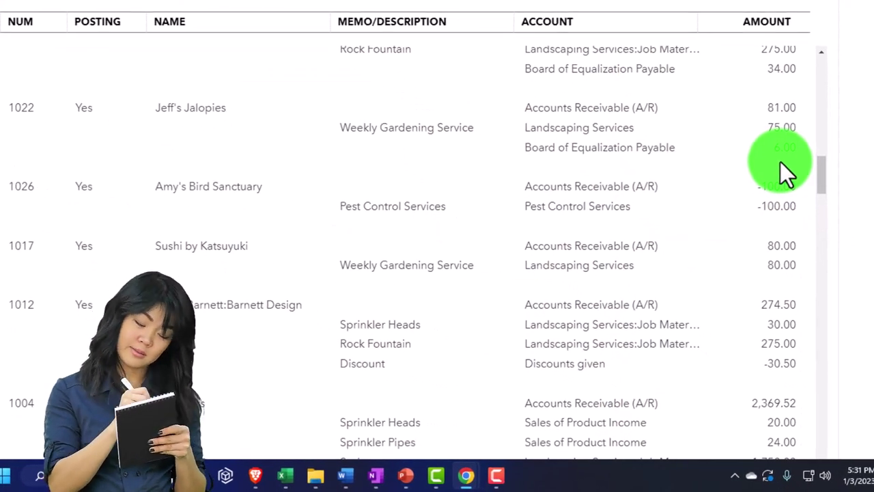
{"action": "scroll", "coordinate": [781, 161], "scroll_direction": "down", "scroll_amount": 3}
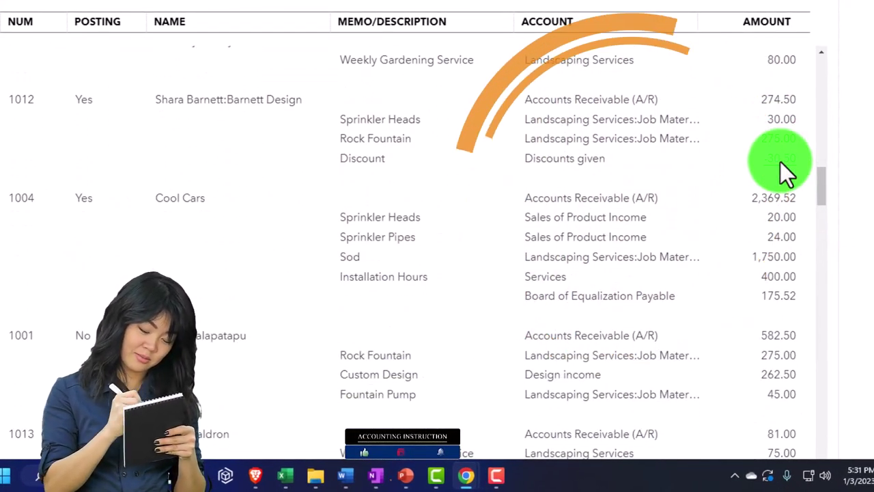
{"action": "scroll", "coordinate": [781, 162], "scroll_direction": "down", "scroll_amount": 4}
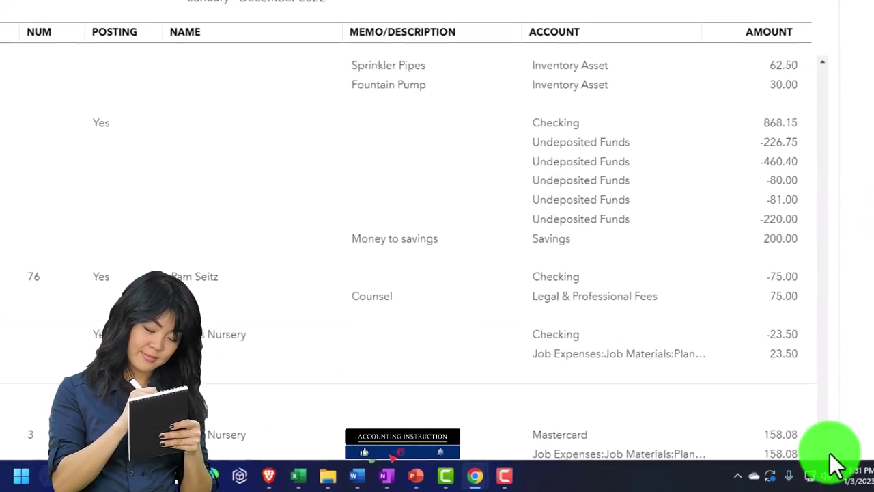
{"action": "scroll", "coordinate": [779, 367], "scroll_direction": "down", "scroll_amount": 5}
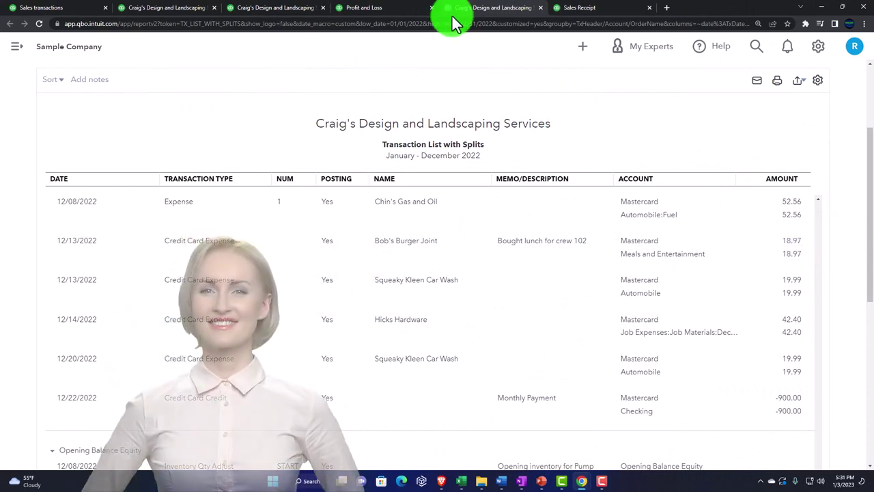
Restore the navigation sidebar in the reports list, and switch the company to business view from the Sales transactions page
{"action": "left_click", "coordinate": [401, 8]}
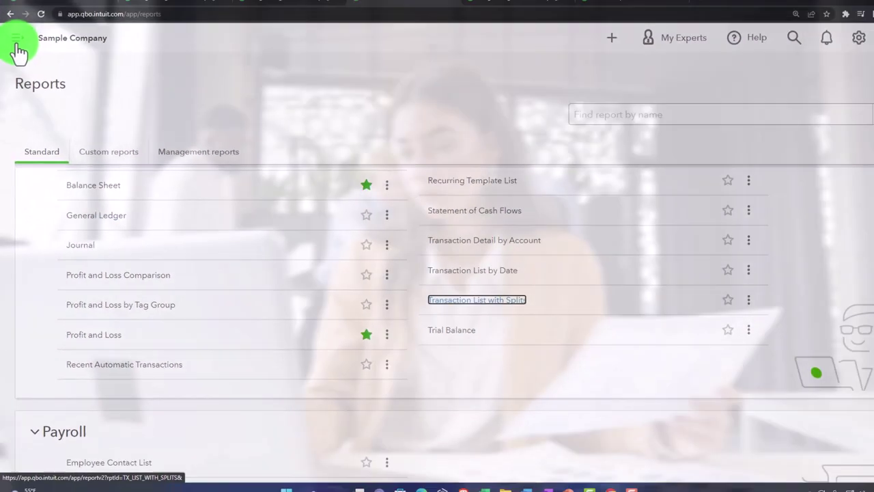
{"action": "left_click", "coordinate": [18, 28]}
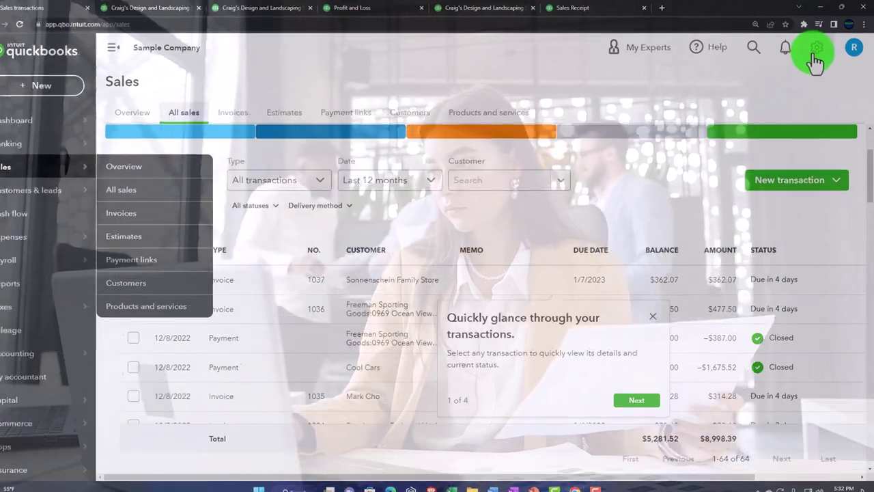
{"action": "left_click", "coordinate": [818, 48]}
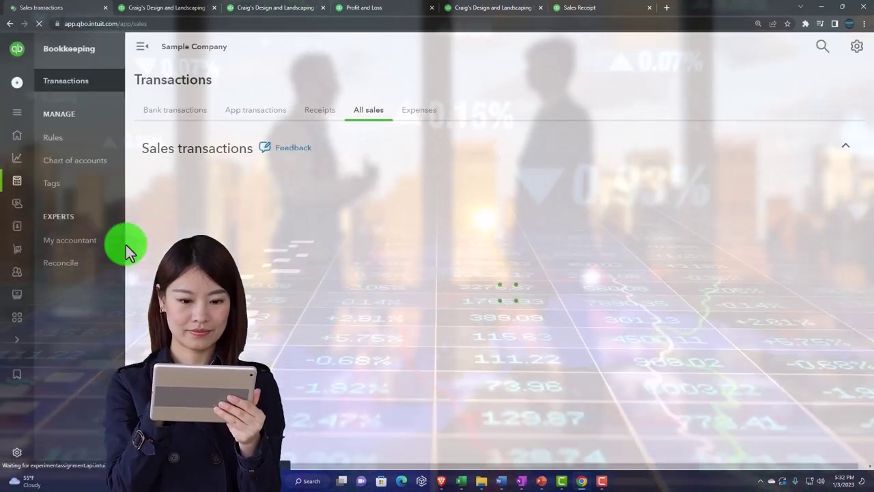
Look through the business view's Get things done workspace, Business overview, Reports list and Get paid & pay overview
{"action": "left_click", "coordinate": [18, 109]}
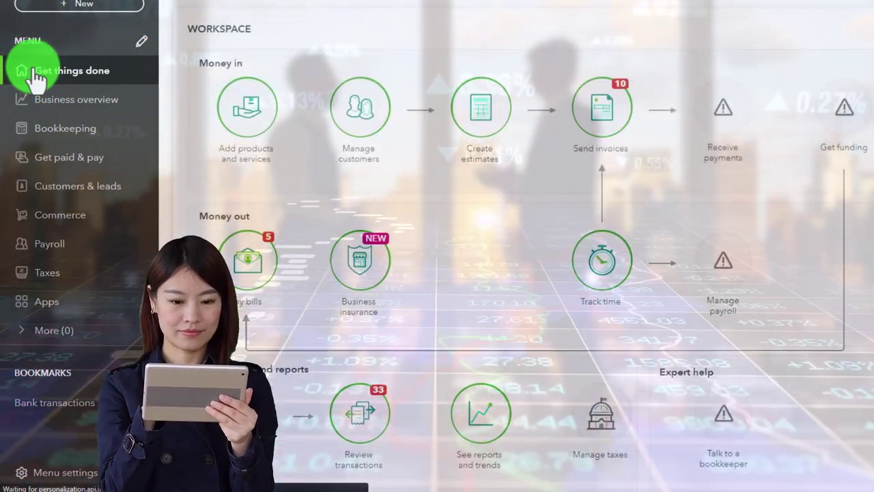
{"action": "left_click", "coordinate": [71, 99]}
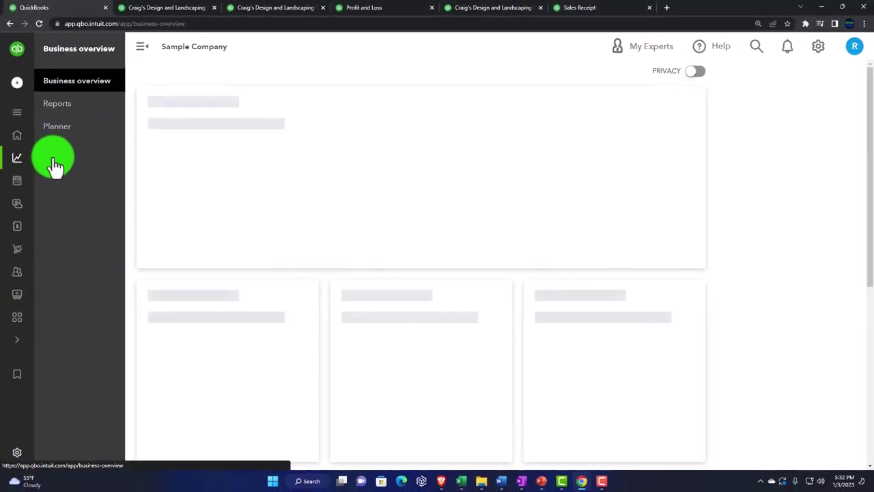
{"action": "left_click", "coordinate": [59, 109]}
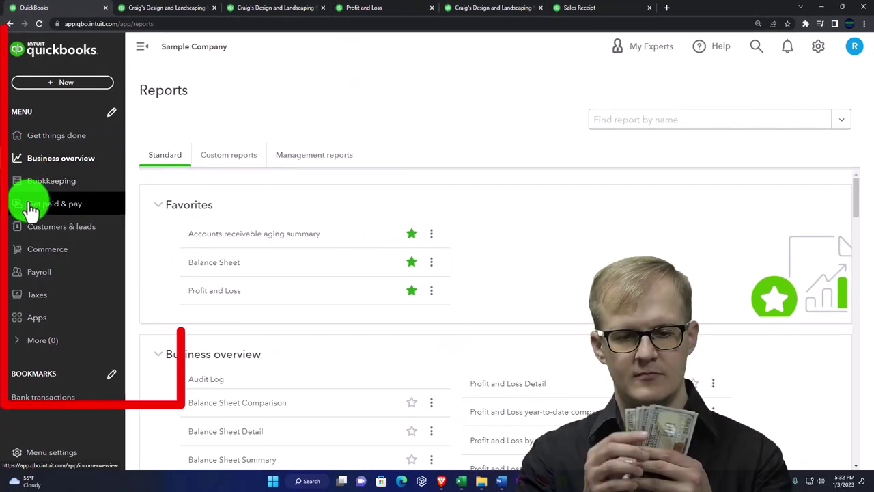
{"action": "left_click", "coordinate": [31, 205]}
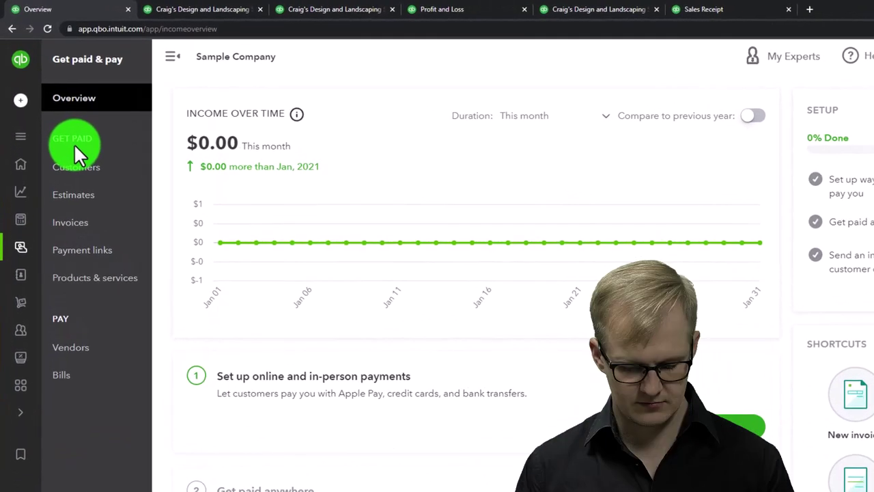
Open the Bookkeeping transactions with the navigation sidebar hidden, and switch from all sales to expenses
{"action": "mouse_move", "coordinate": [28, 246]}
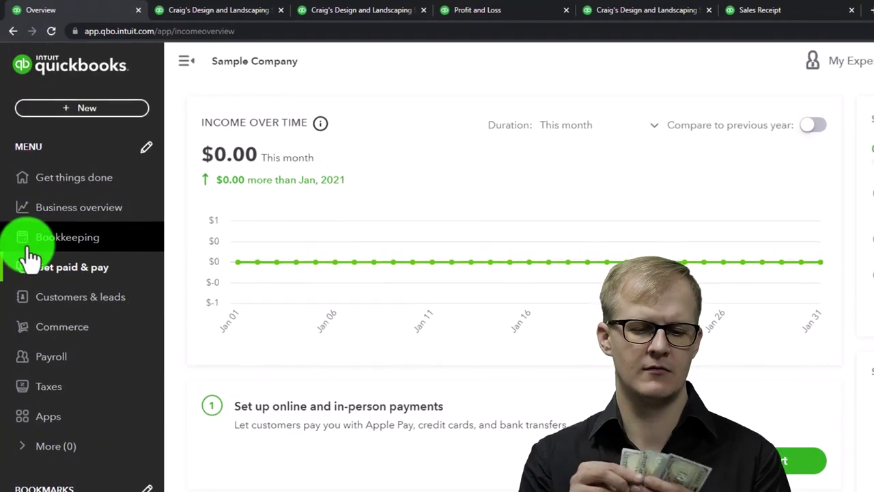
{"action": "left_click", "coordinate": [32, 208]}
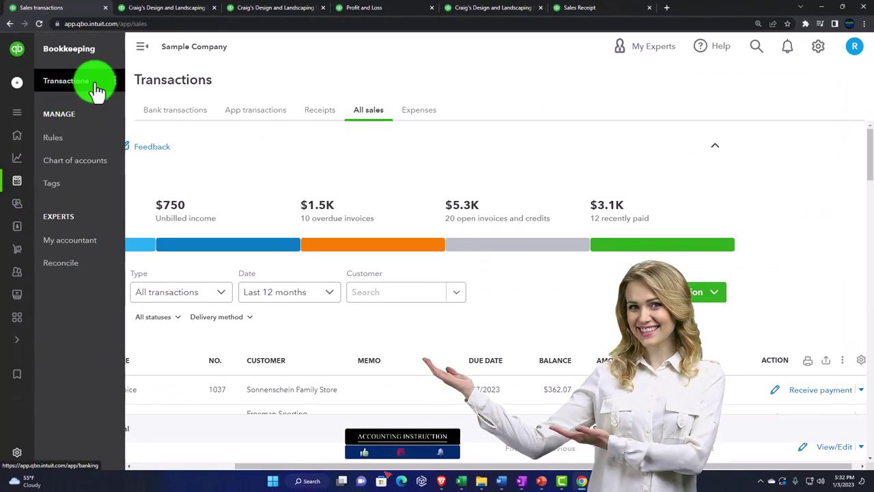
{"action": "left_click", "coordinate": [140, 55]}
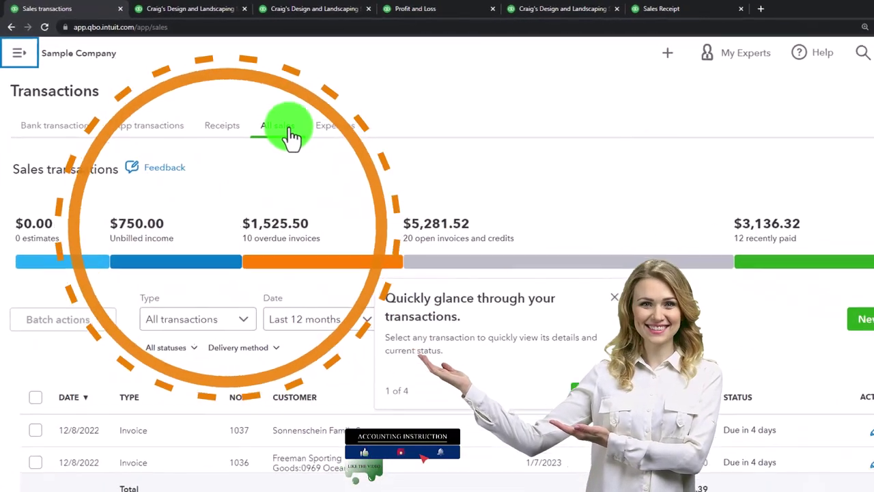
{"action": "left_click", "coordinate": [341, 127]}
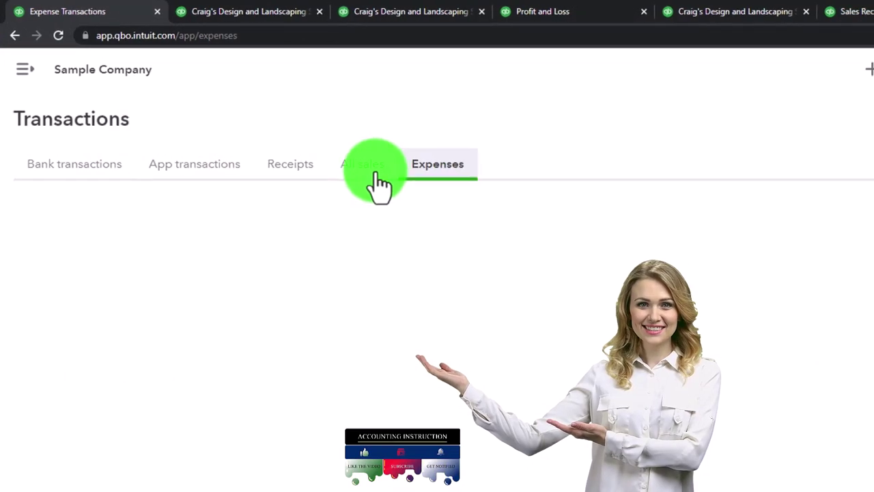